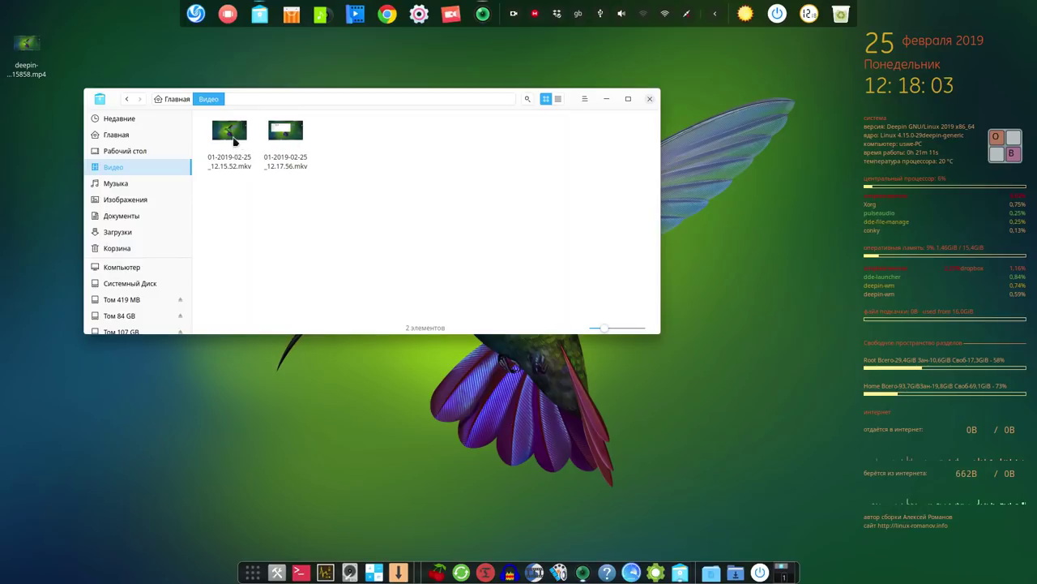
pyautogui.click(509, 566)
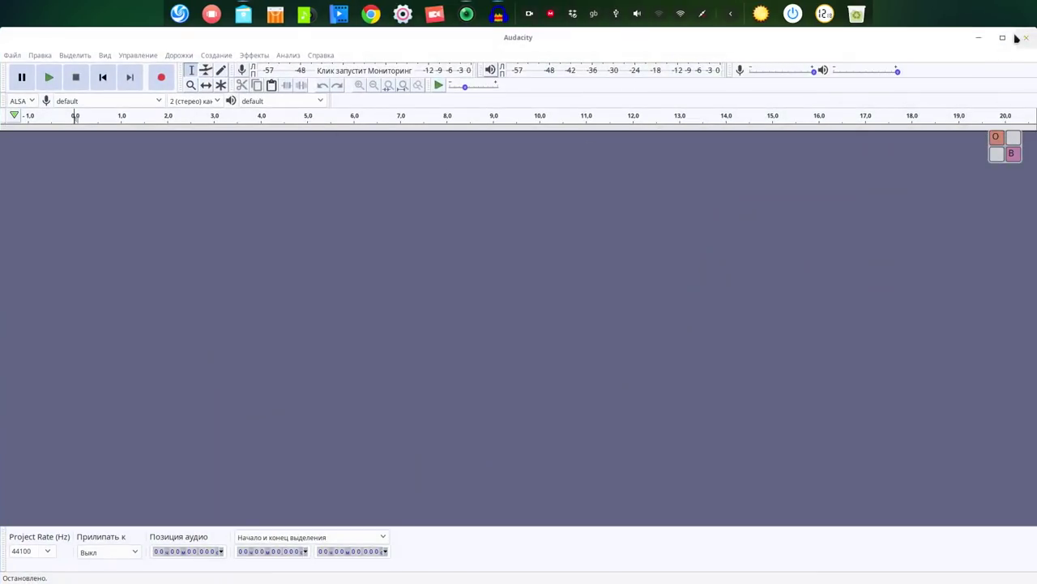
pyautogui.click(1003, 40)
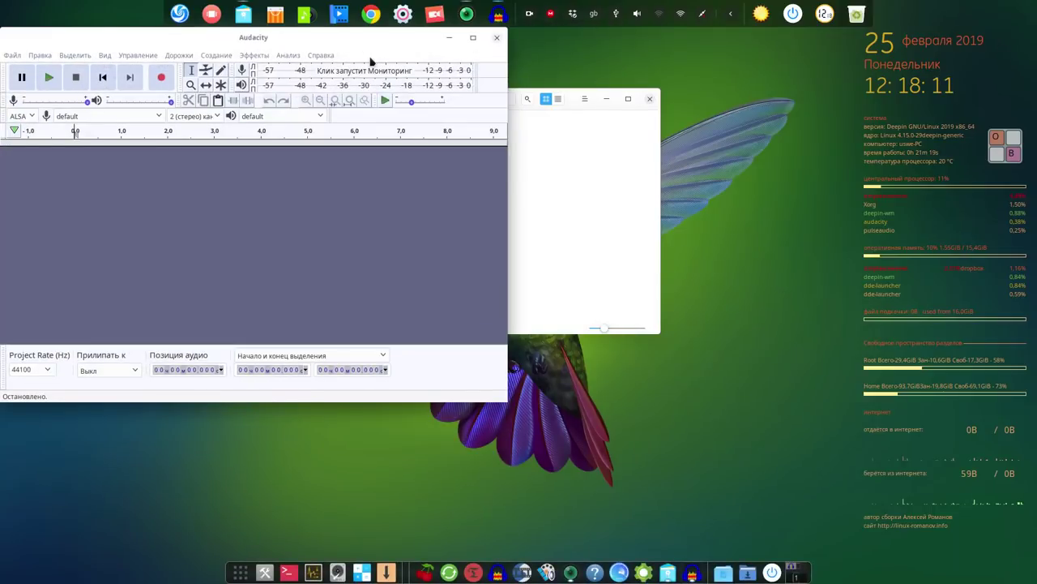
pyautogui.click(623, 119)
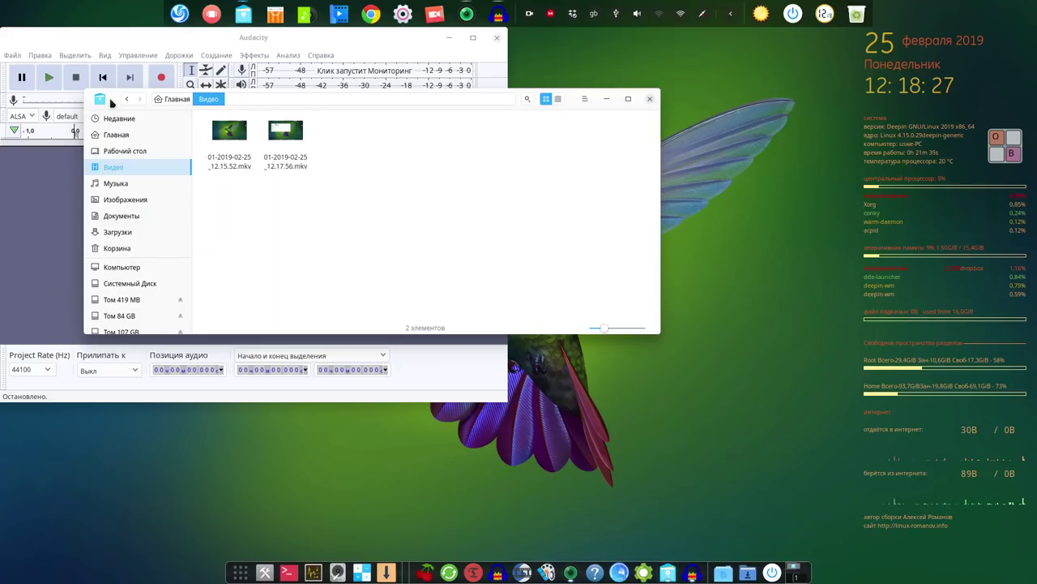
pyautogui.moveTo(111, 100); pyautogui.dragTo(484, 236)
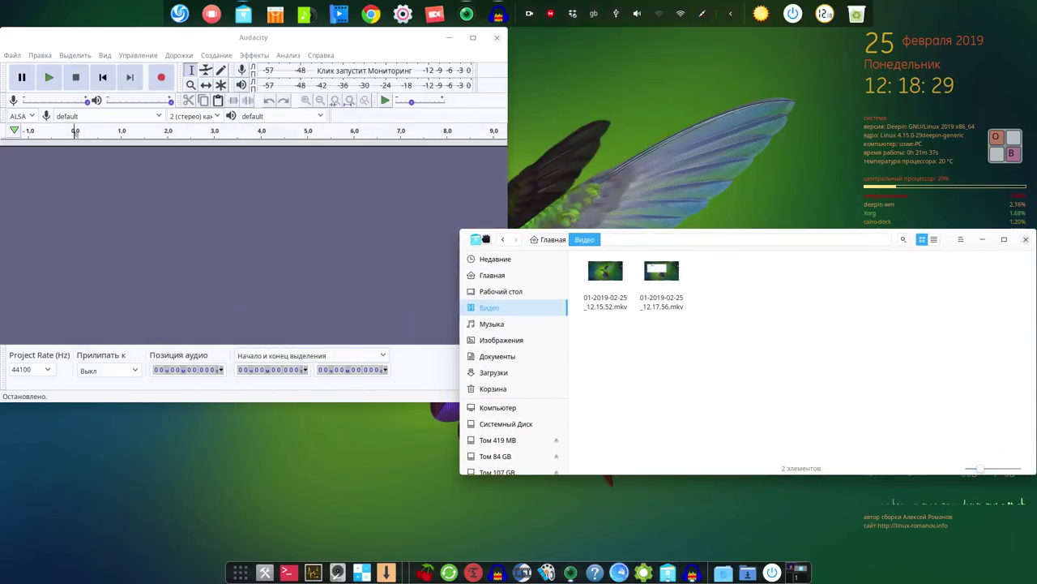
pyautogui.moveTo(601, 272); pyautogui.dragTo(214, 213)
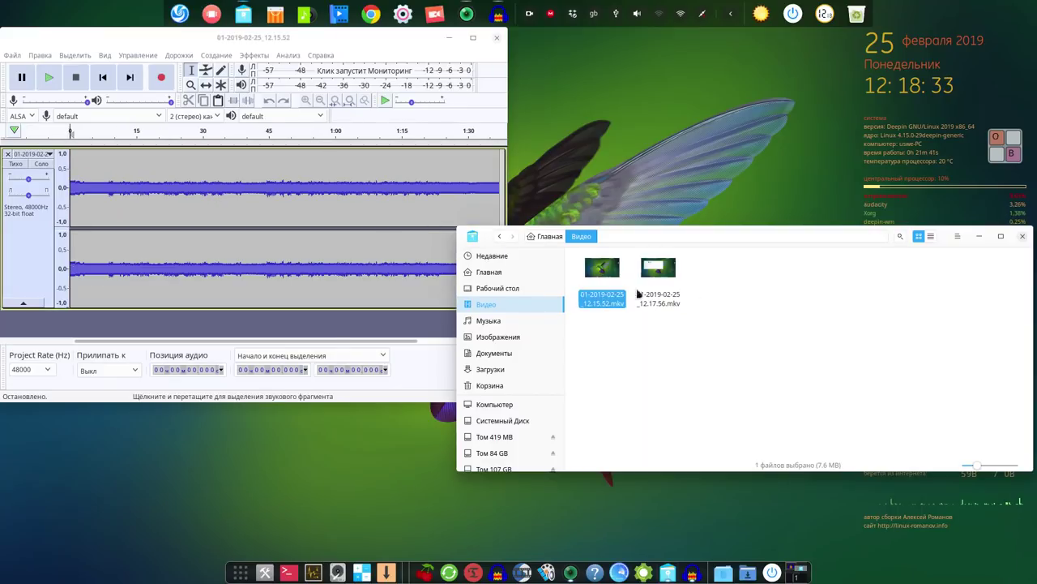
pyautogui.click(979, 236)
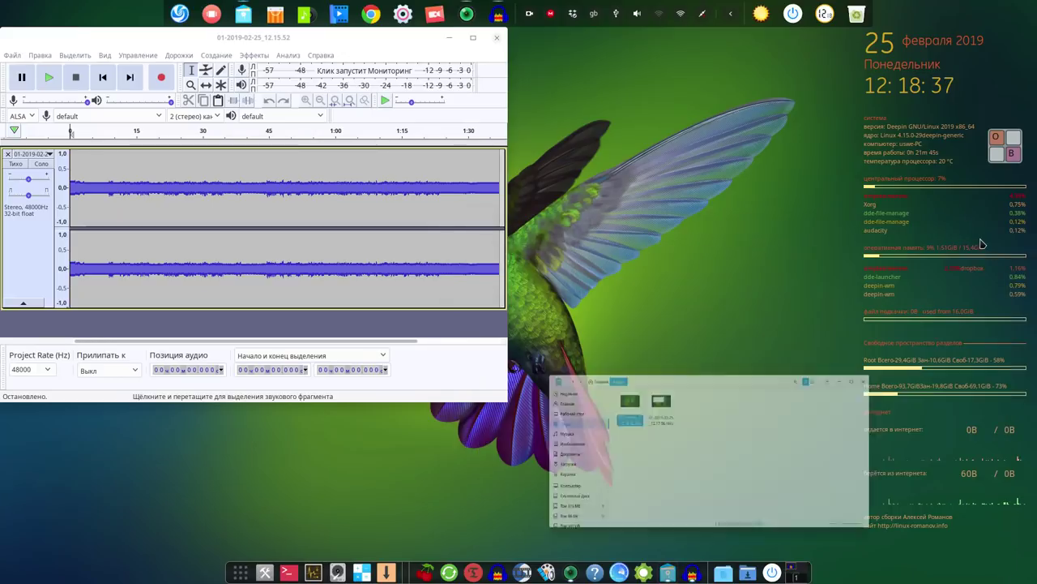
pyautogui.click(472, 39)
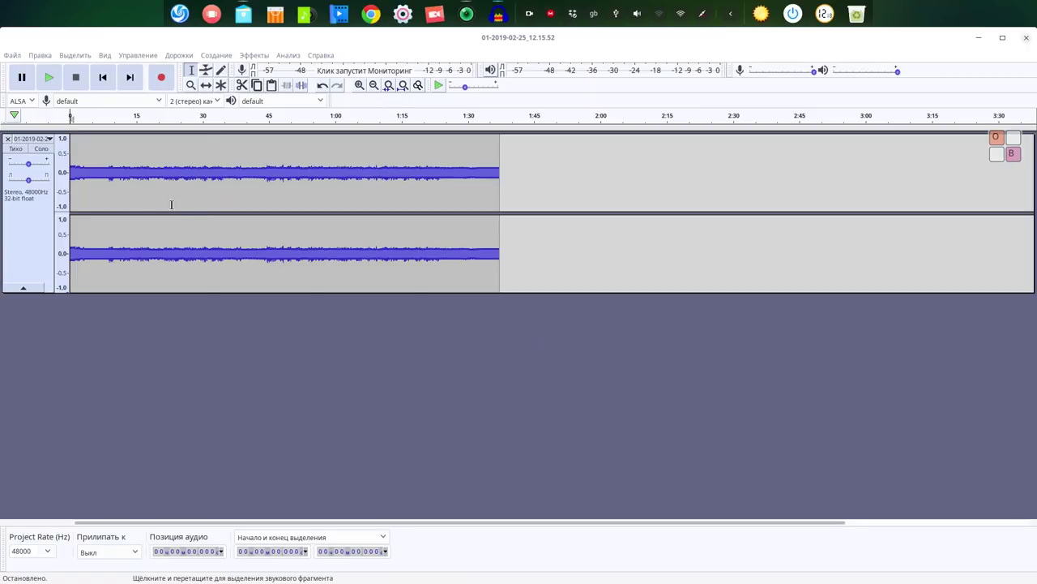
# - Play the whole track from its start to listen for background noise, then stop playback
pyautogui.doubleClick(215, 175)
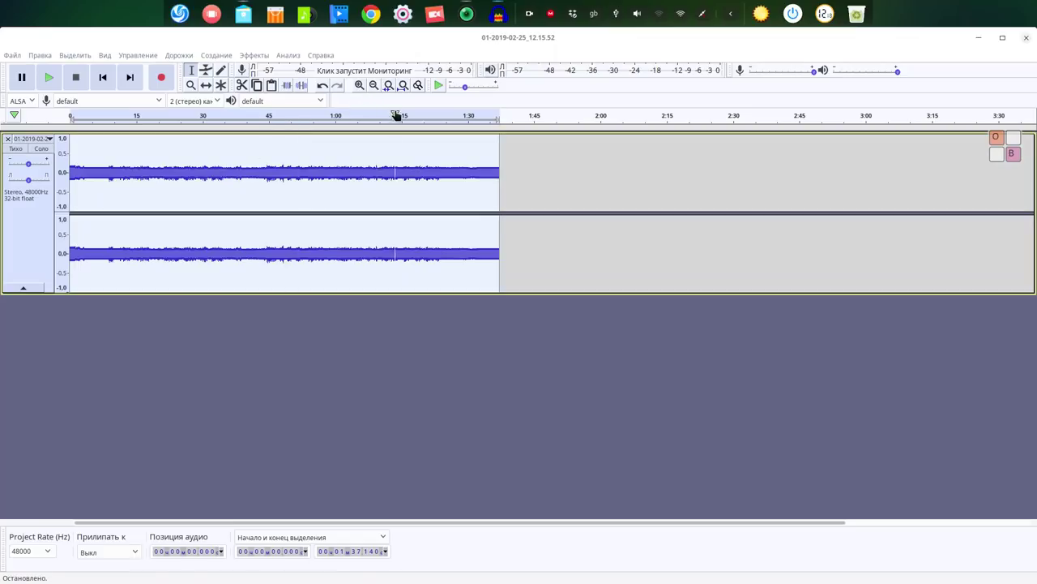
pyautogui.click(360, 86)
pyautogui.click(360, 86)
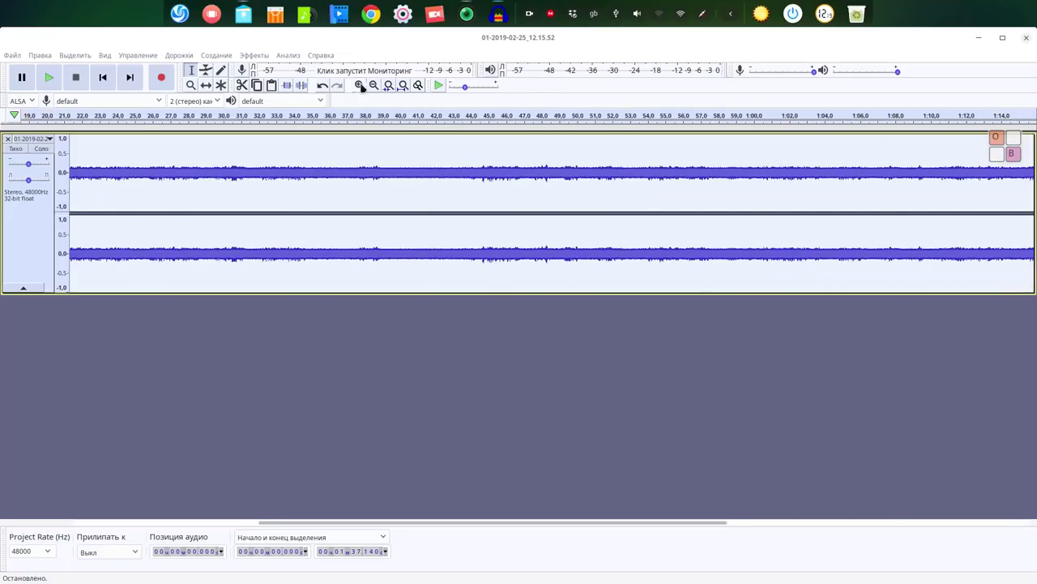
pyautogui.click(360, 86)
pyautogui.click(360, 86)
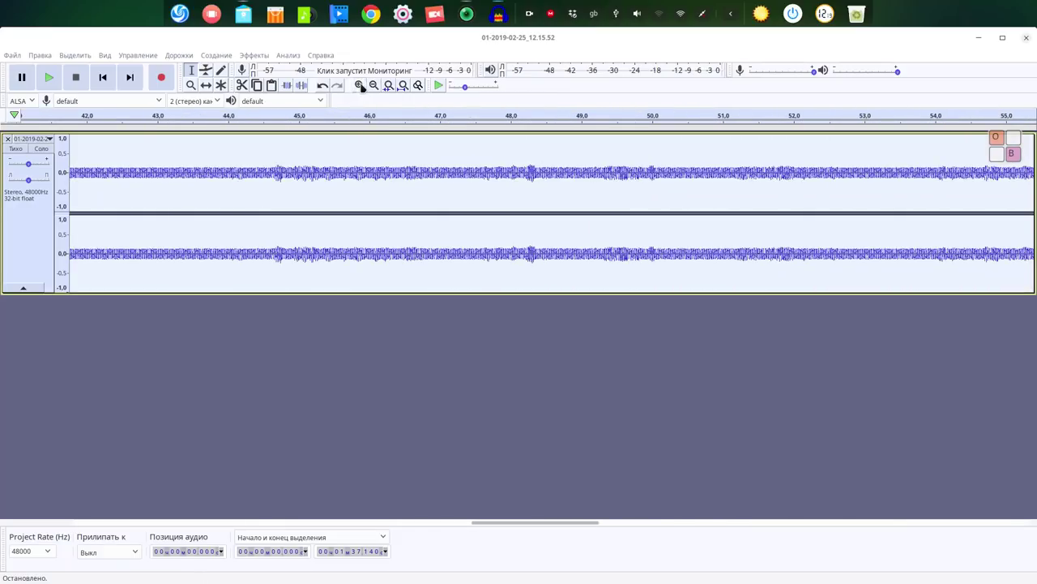
pyautogui.click(360, 86)
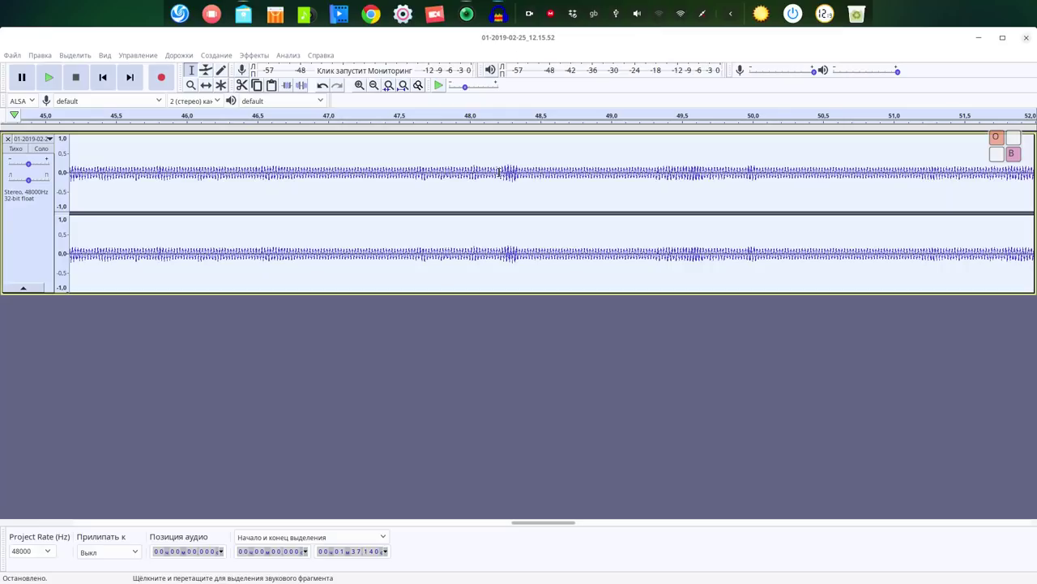
pyautogui.click(50, 77)
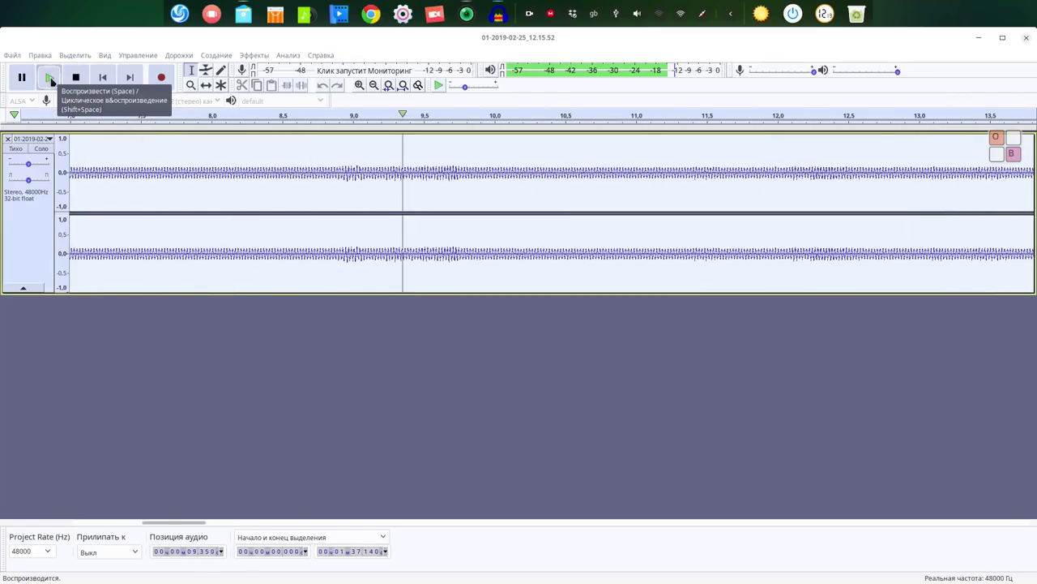
pyautogui.click(51, 78)
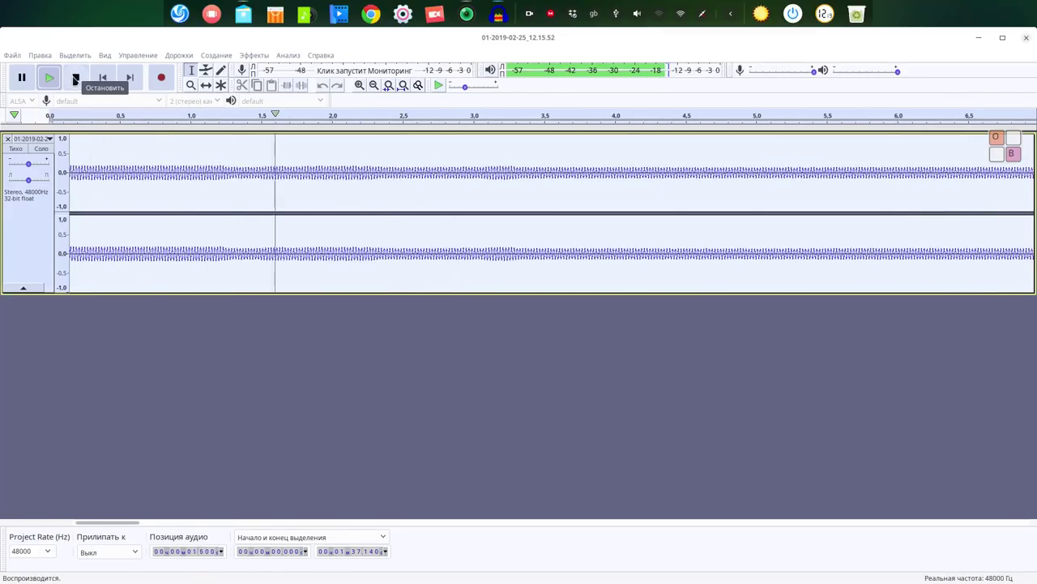
pyautogui.click(75, 77)
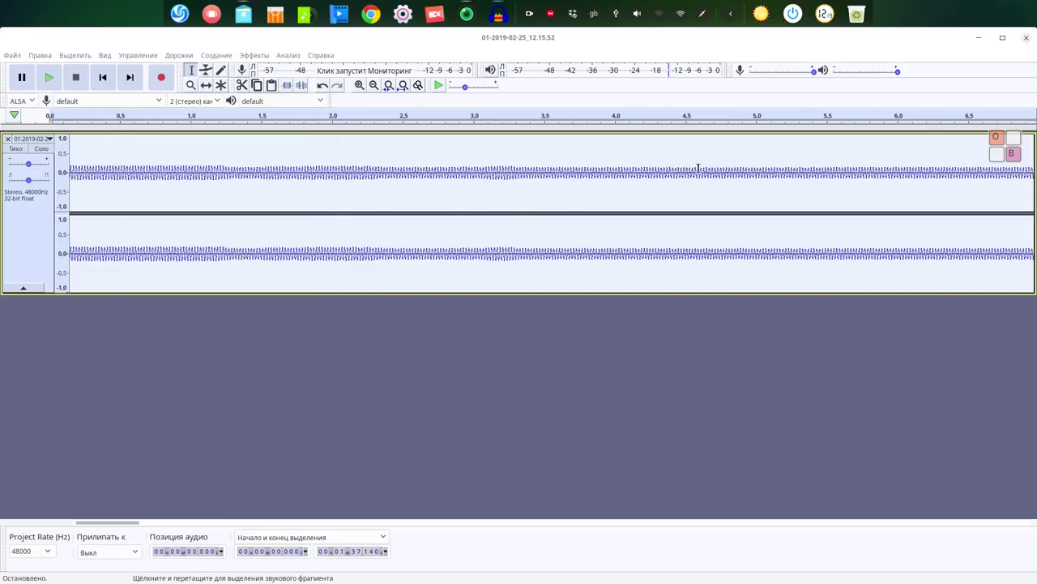
# - Select about the first 4.7 seconds of the track and create a noise profile from it with Noise Reduction
pyautogui.moveTo(719, 173); pyautogui.dragTo(40, 197)
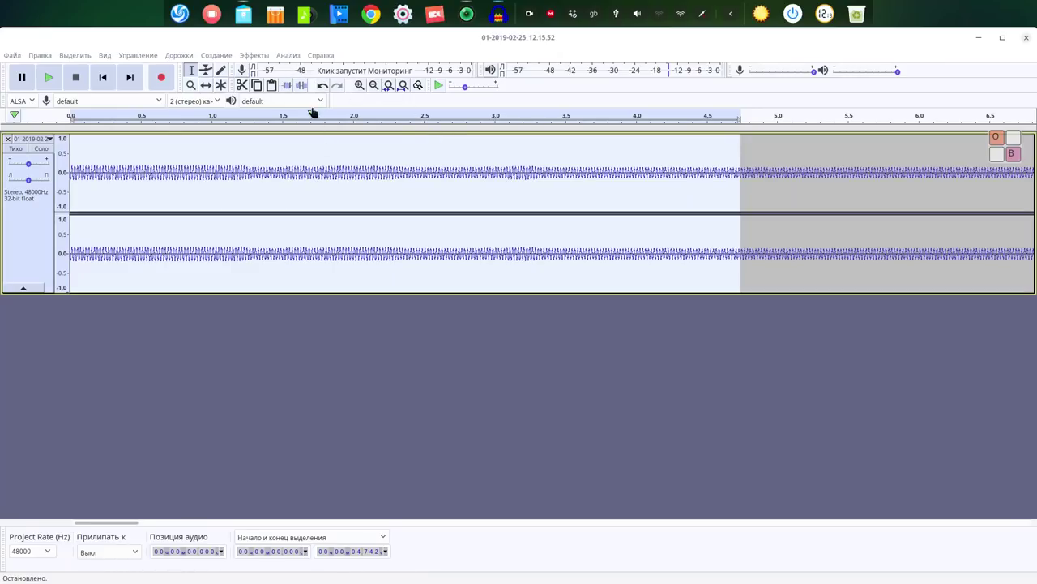
pyautogui.click(255, 56)
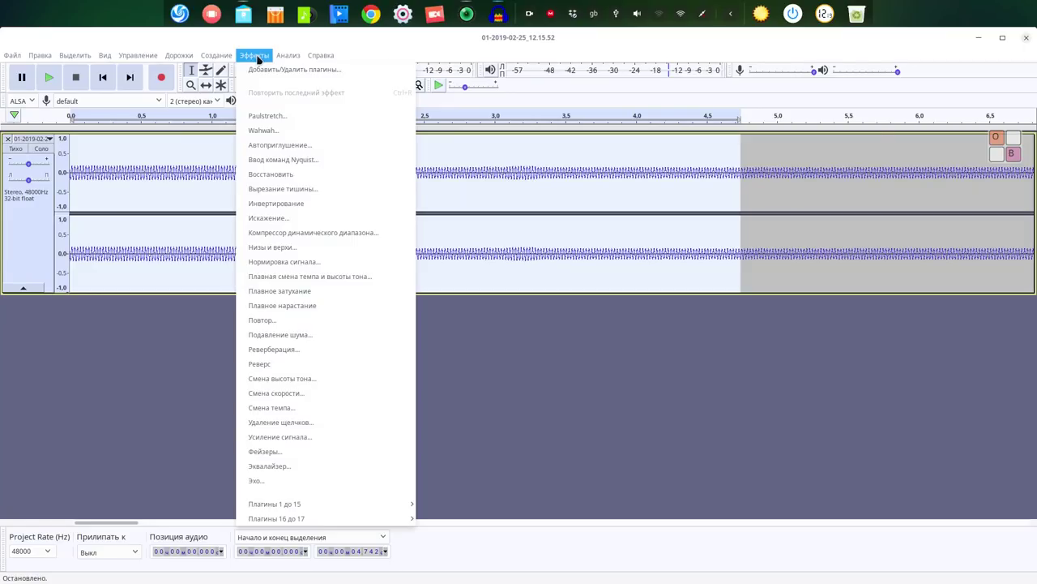
pyautogui.click(263, 337)
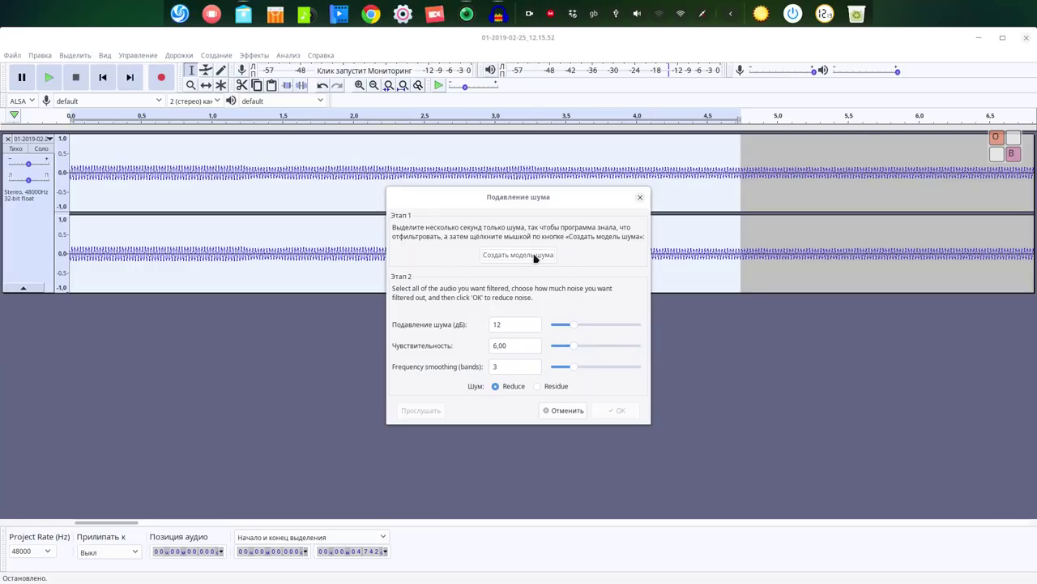
pyautogui.click(519, 255)
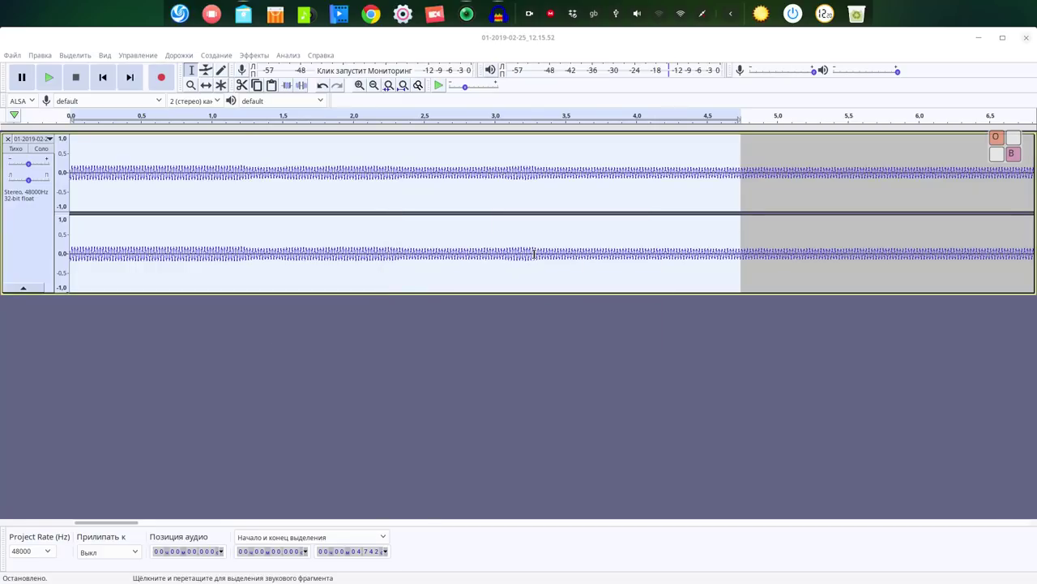
# - Apply Noise Reduction to the whole track with 12 dB reduction, sensitivity 6.00, 3 smoothing bands and the Reduce option
pyautogui.click(402, 171)
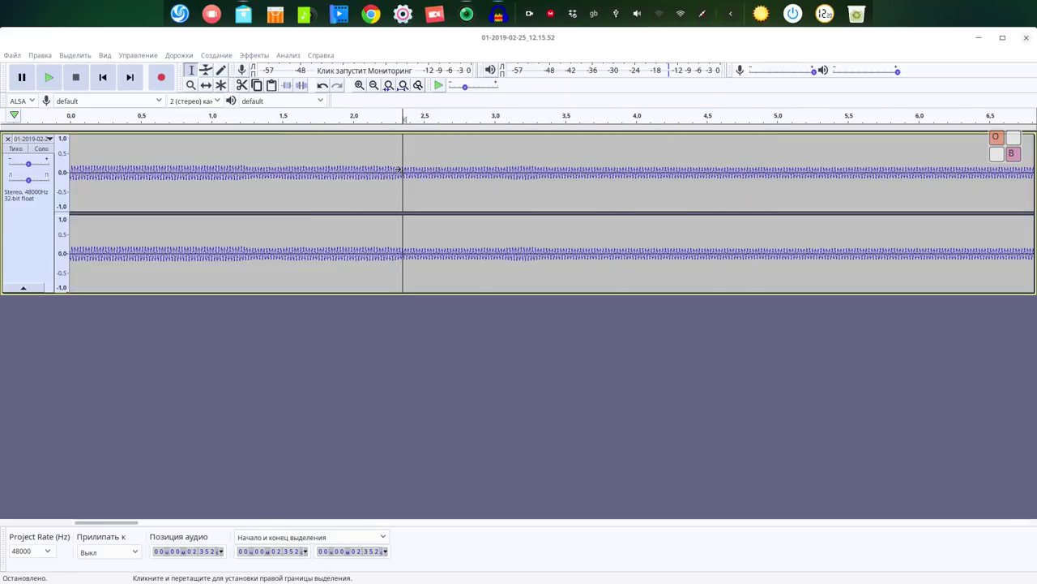
pyautogui.doubleClick(373, 168)
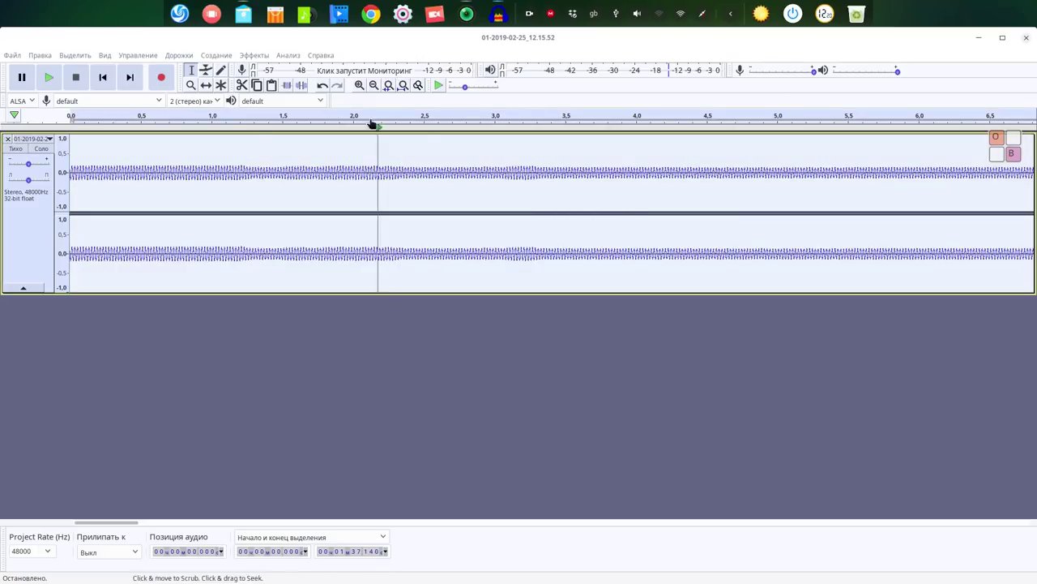
pyautogui.click(254, 55)
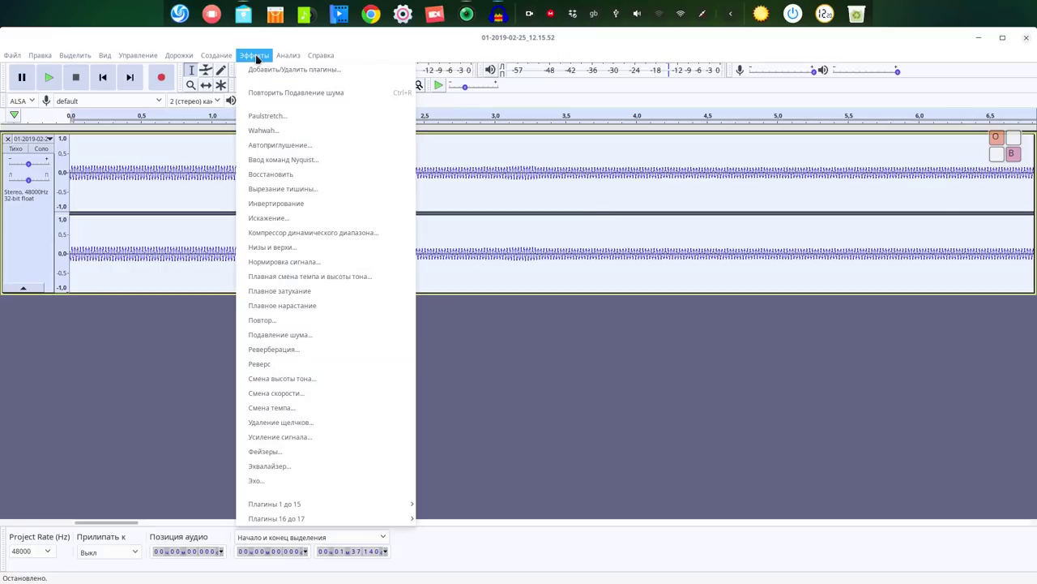
pyautogui.click(261, 335)
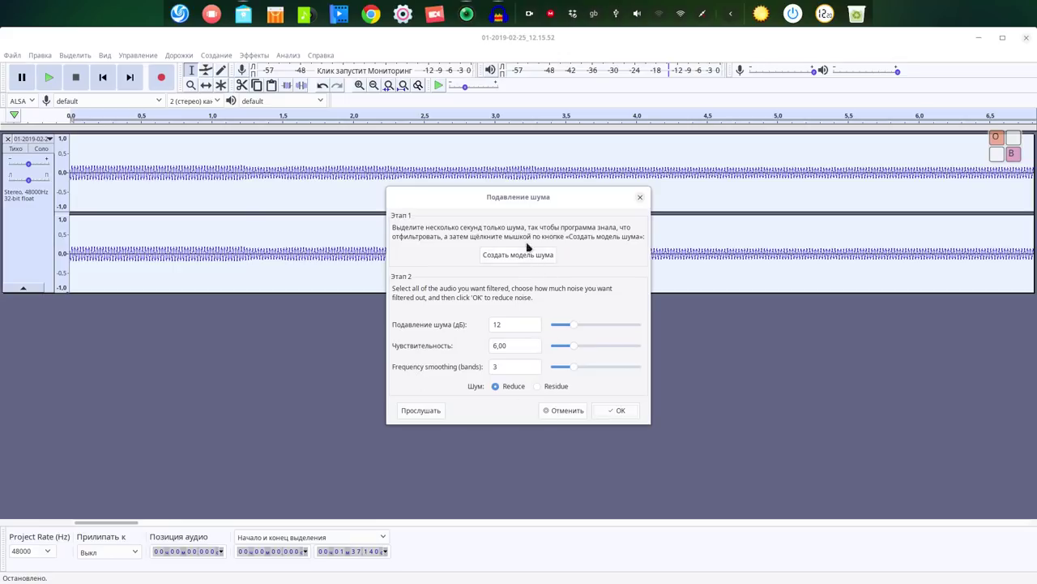
pyautogui.click(617, 411)
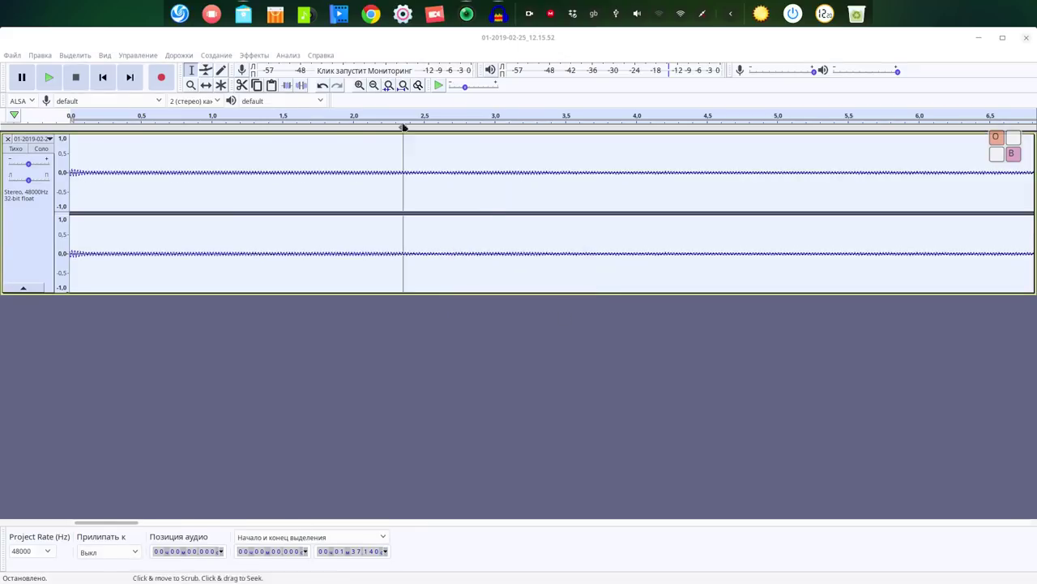
# - Select the opening pause of the track, about 8.7 seconds long, and play it to check for remaining noise
pyautogui.click(373, 86)
pyautogui.click(373, 86)
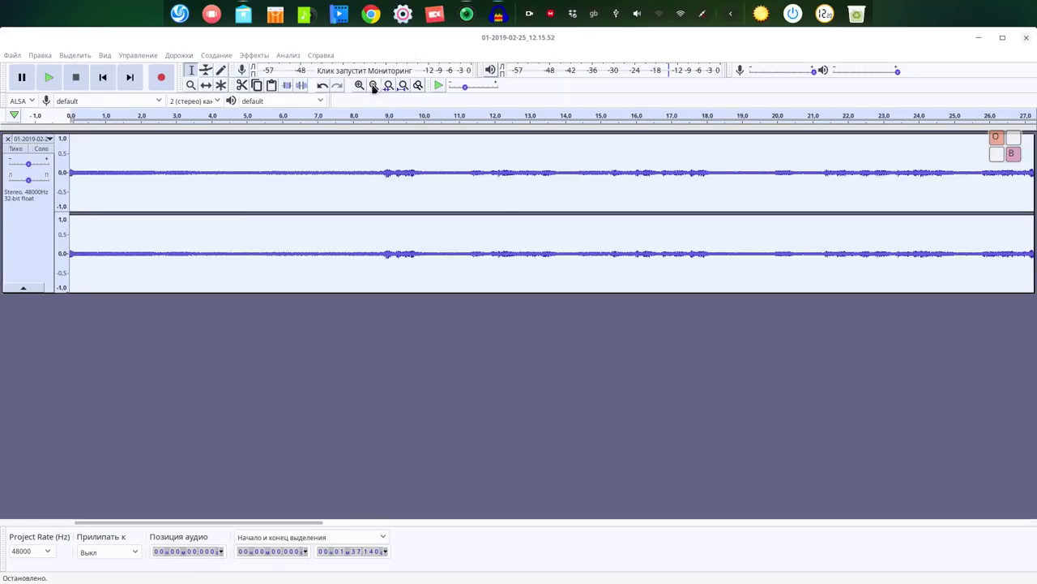
pyautogui.click(374, 86)
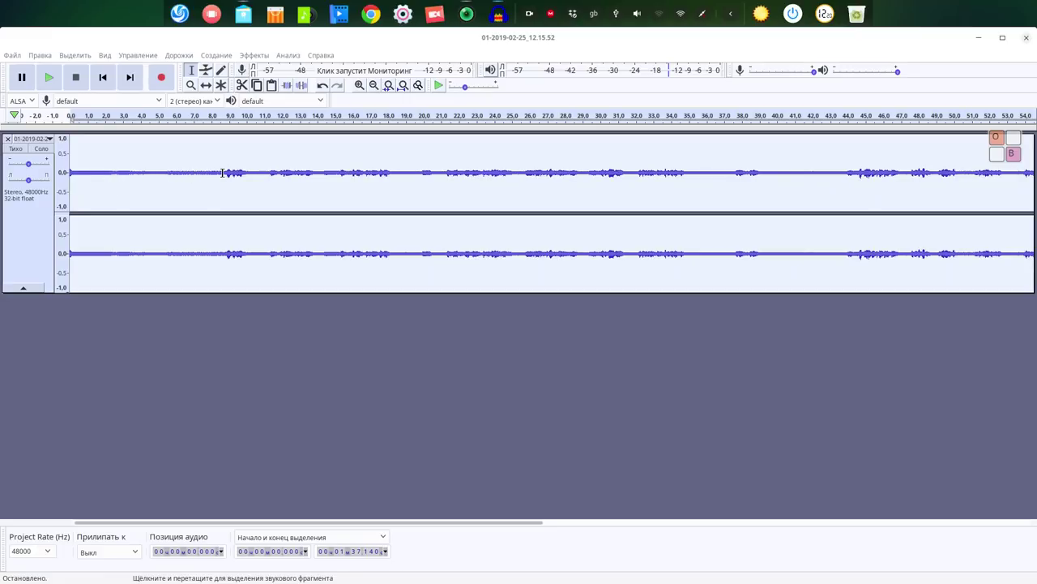
pyautogui.moveTo(223, 171); pyautogui.dragTo(65, 176)
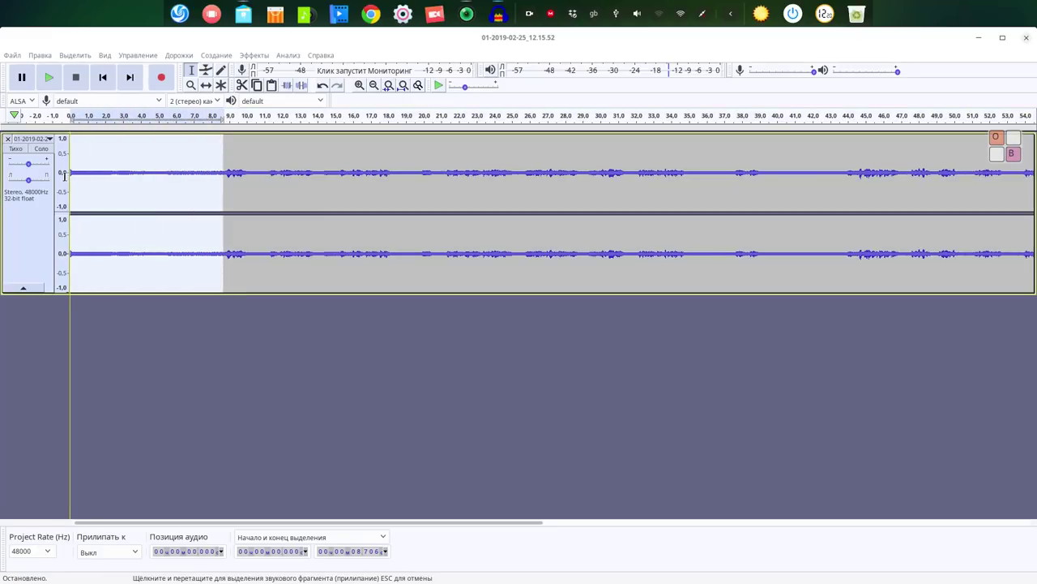
pyautogui.click(50, 78)
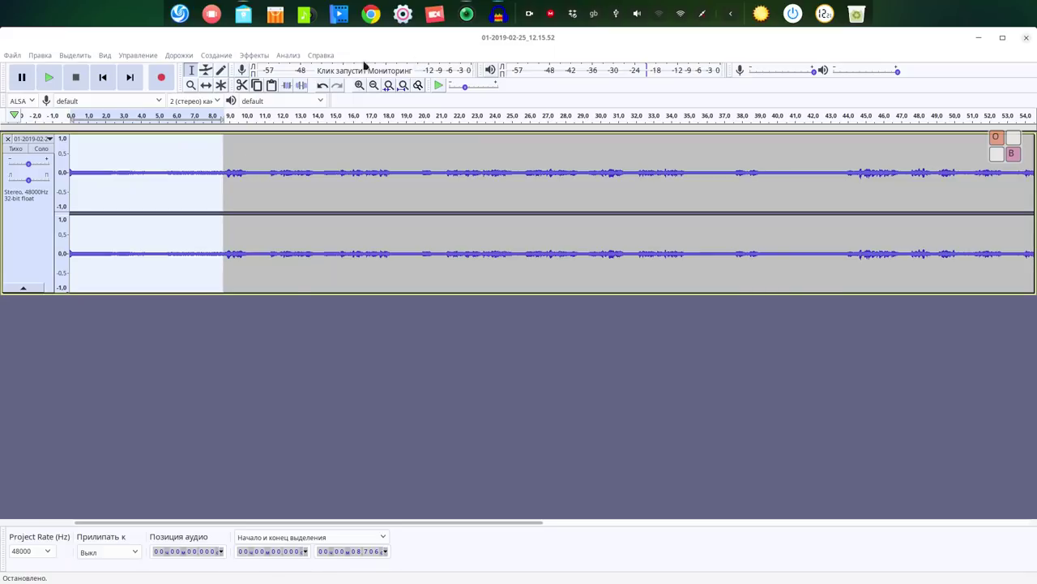
# - Create a new noise profile from the selected opening pause with Noise Reduction
pyautogui.click(264, 57)
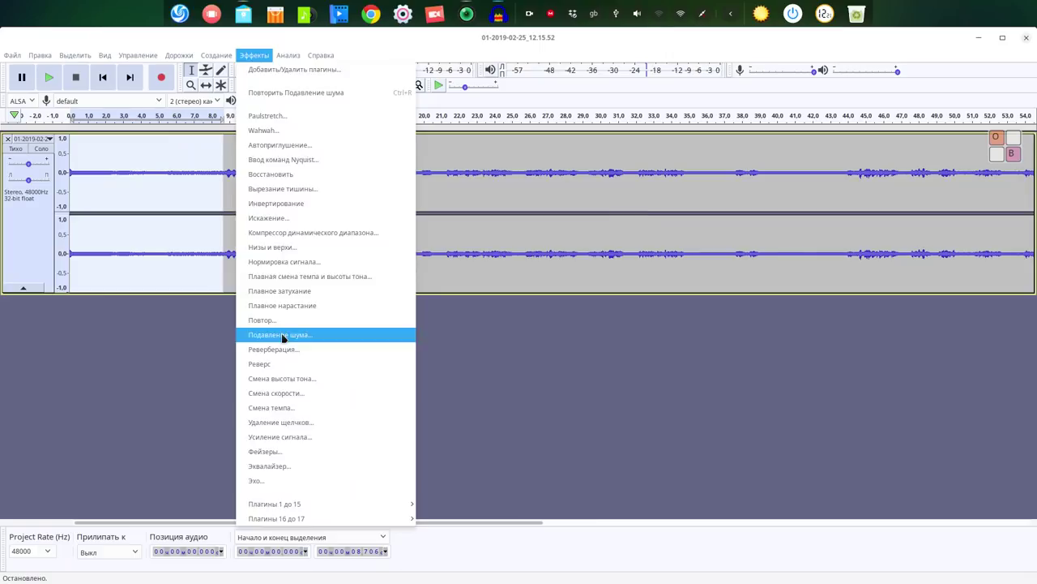
pyautogui.click(282, 336)
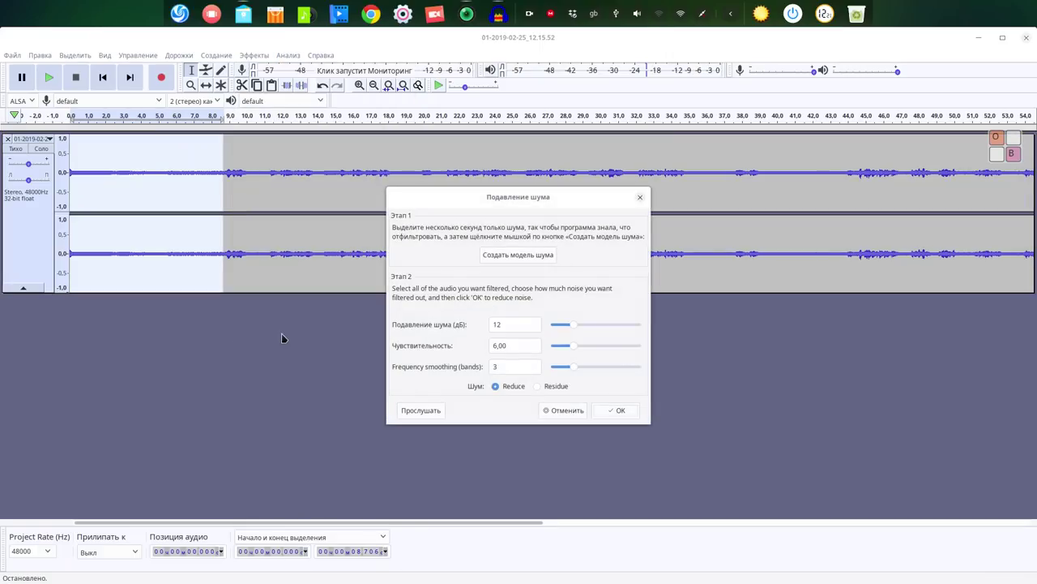
pyautogui.click(537, 256)
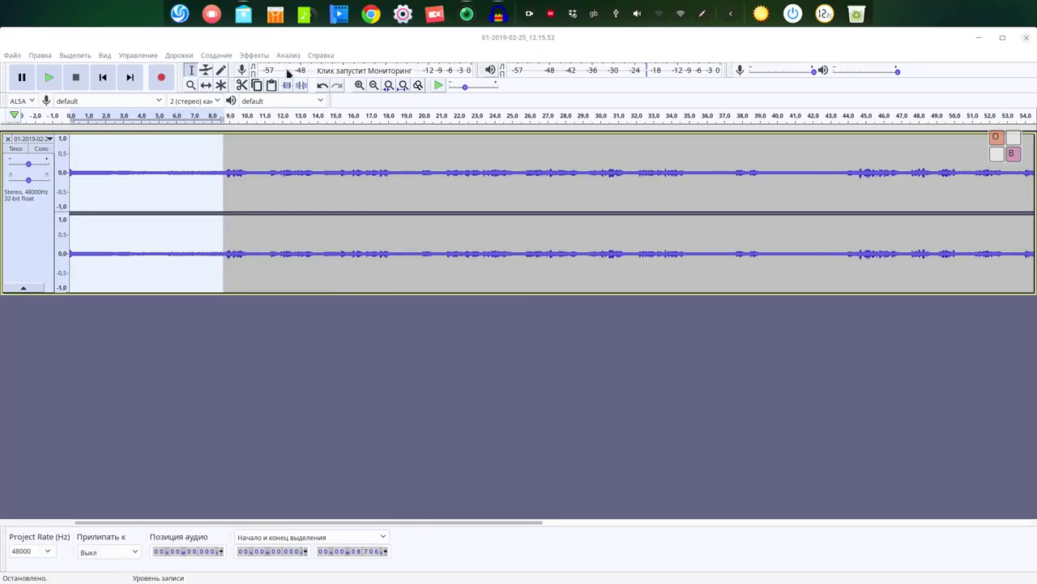
# - Apply Noise Reduction to the entire track a second time, keeping 12 dB, sensitivity 6.00 and 3 smoothing bands
pyautogui.hotkey('ctrl', 'a')
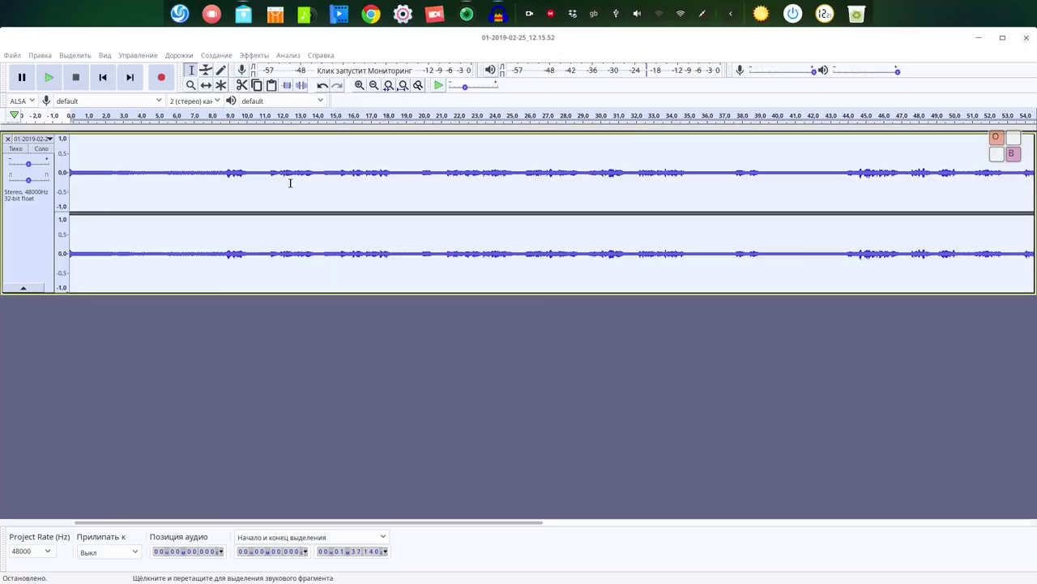
pyautogui.click(258, 55)
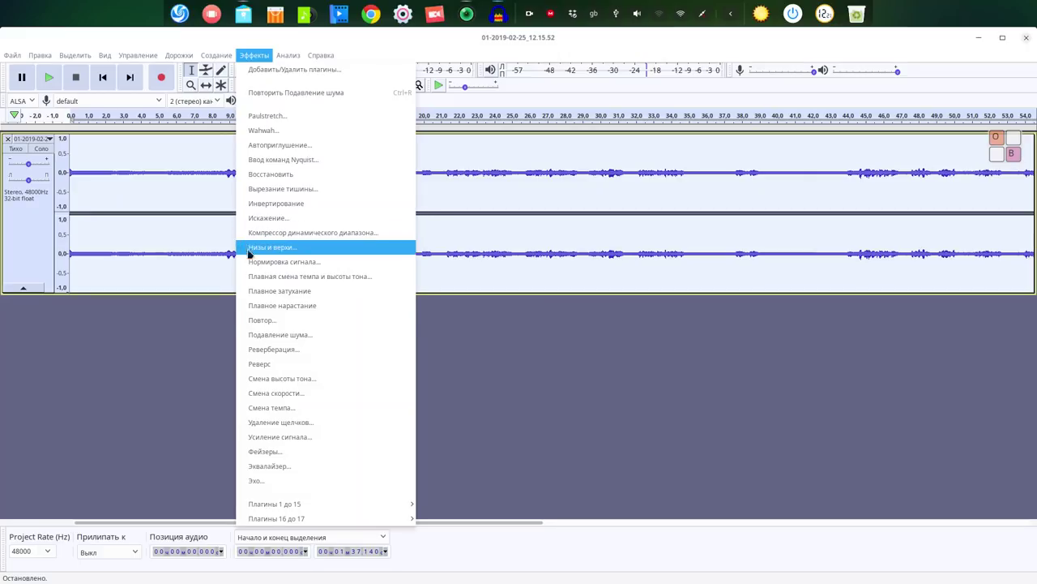
pyautogui.click(280, 334)
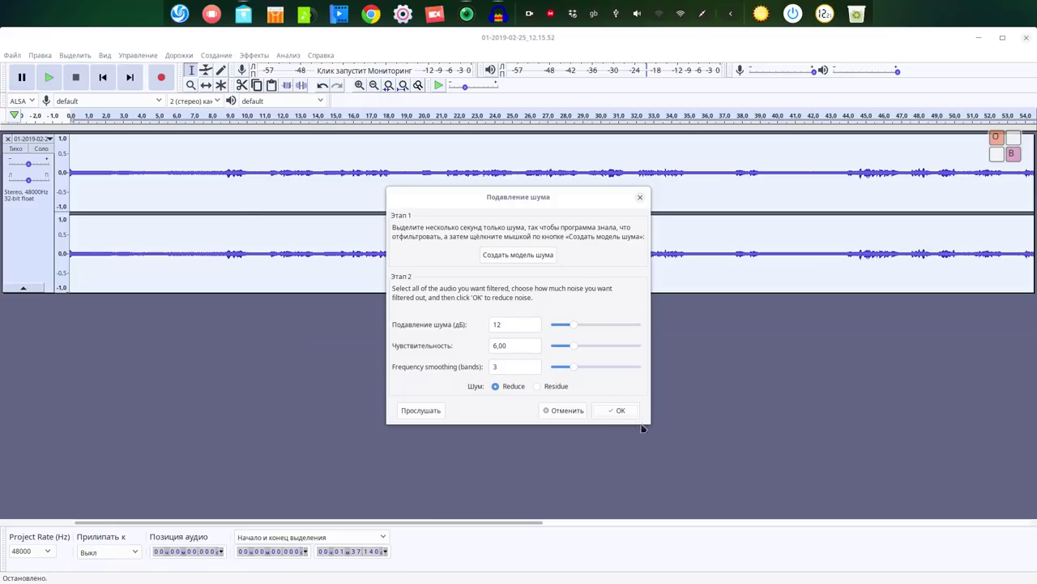
pyautogui.click(620, 411)
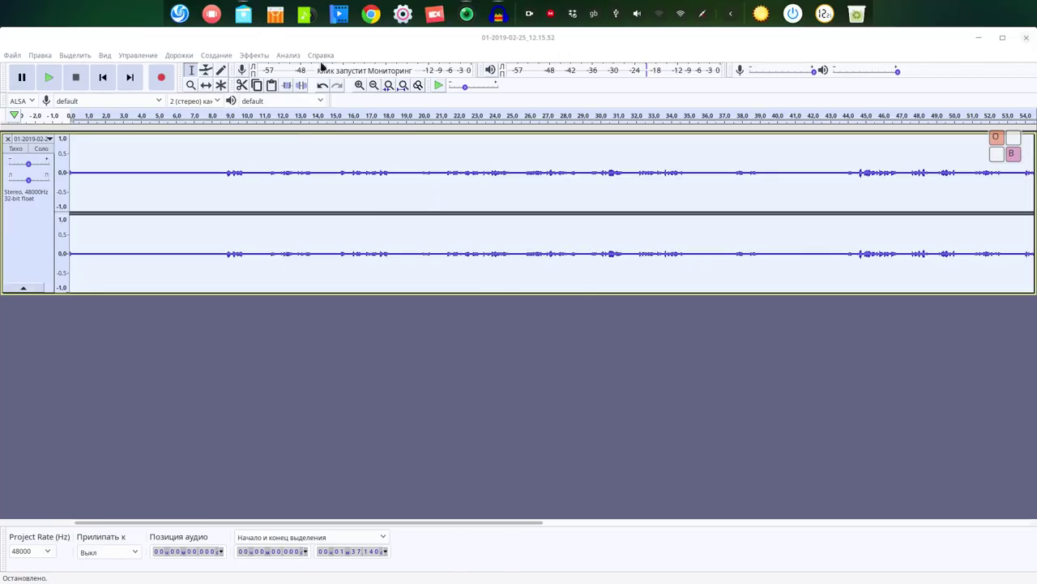
pyautogui.click(359, 86)
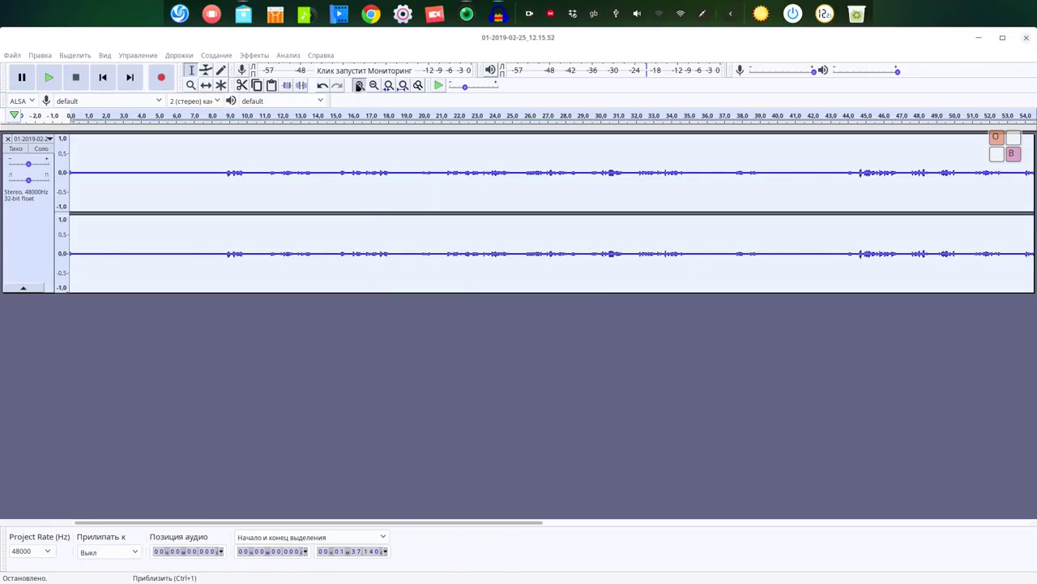
# - Play the noise-reduced track from the start, raise its gain slightly during playback and stop
pyautogui.click(360, 86)
pyautogui.click(359, 86)
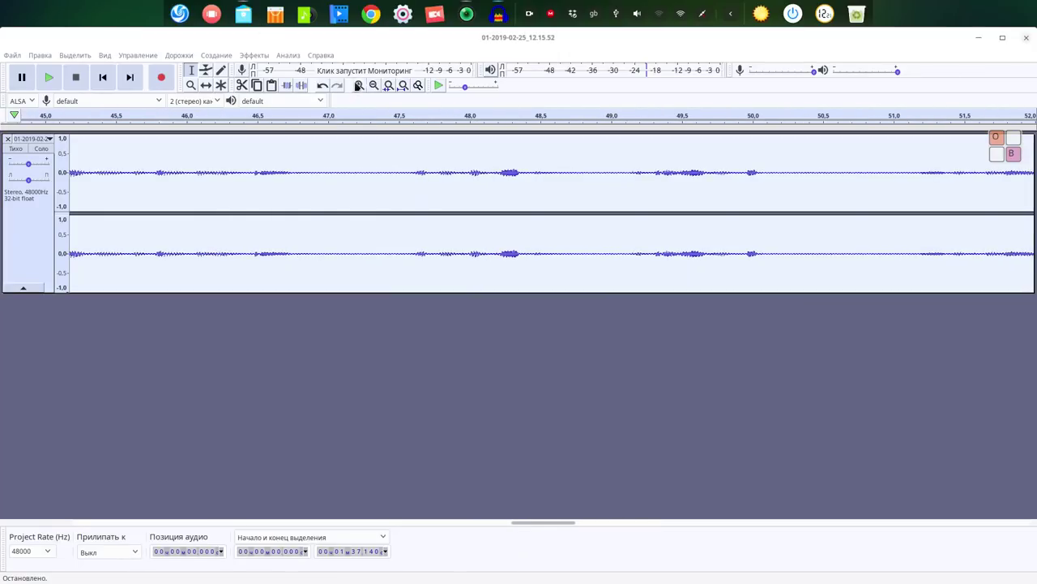
pyautogui.click(359, 86)
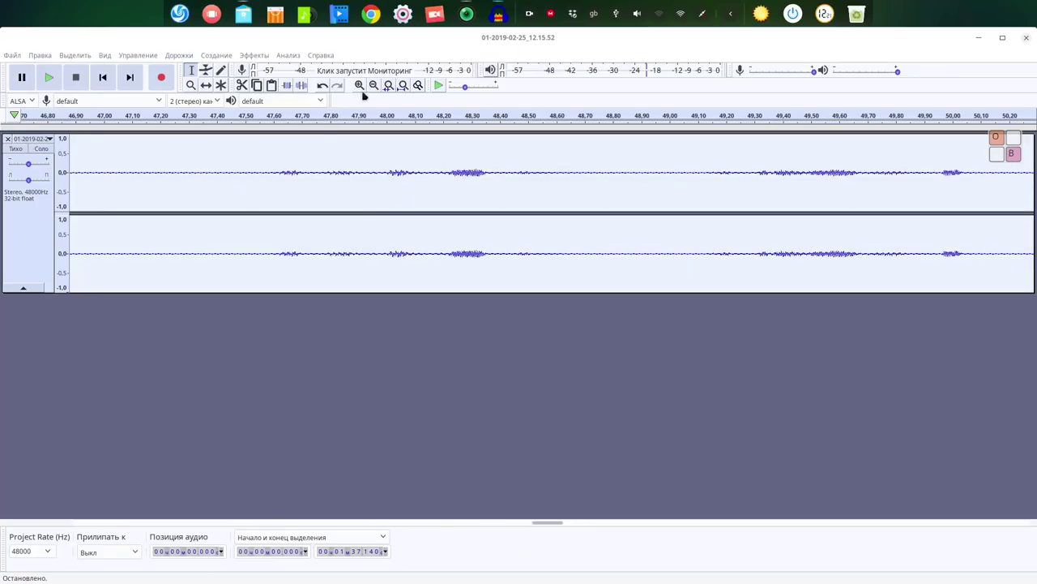
pyautogui.click(373, 86)
pyautogui.click(373, 86)
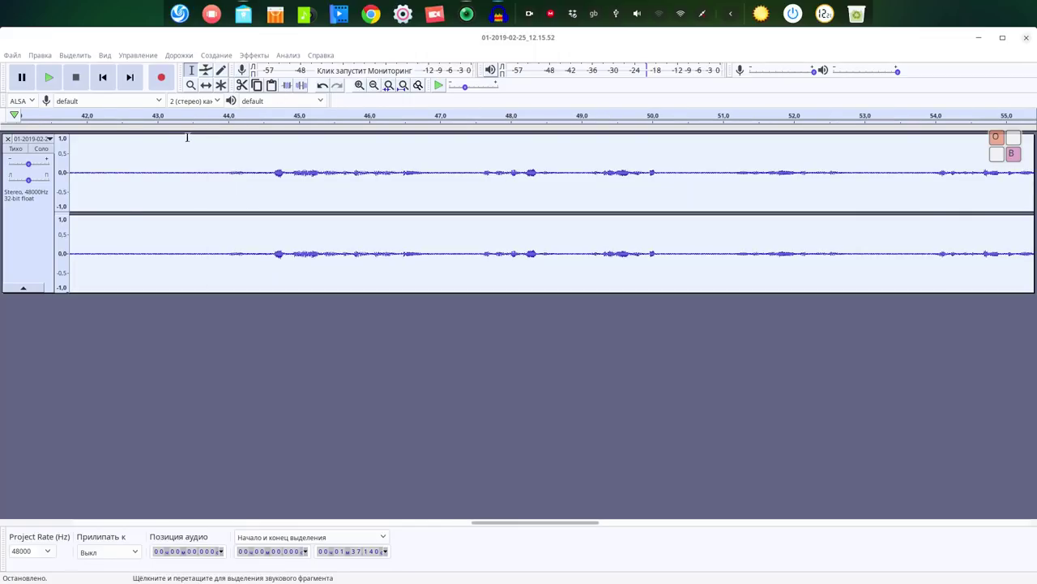
pyautogui.click(50, 79)
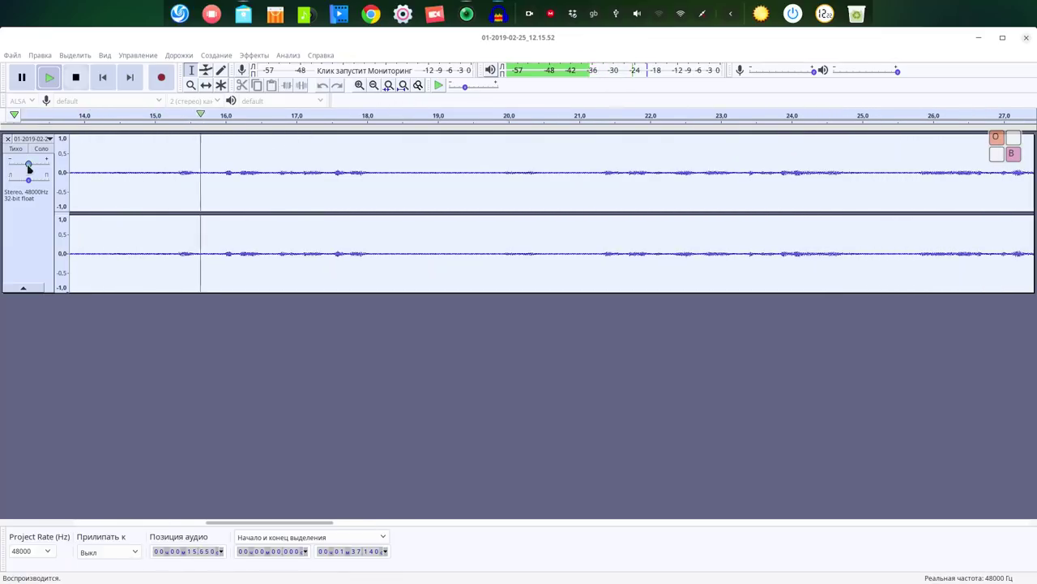
pyautogui.moveTo(28, 167); pyautogui.dragTo(37, 169)
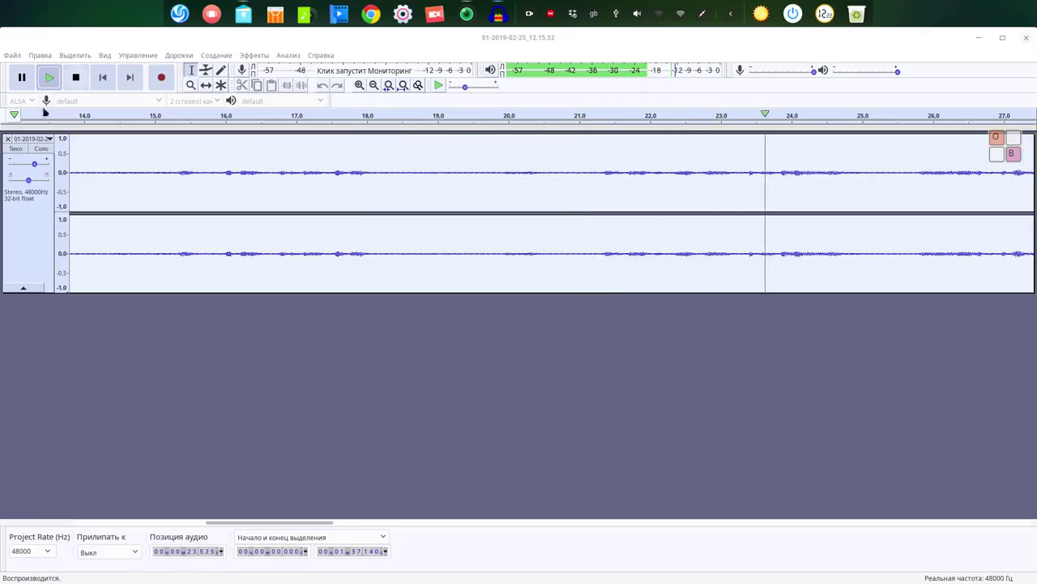
pyautogui.click(76, 78)
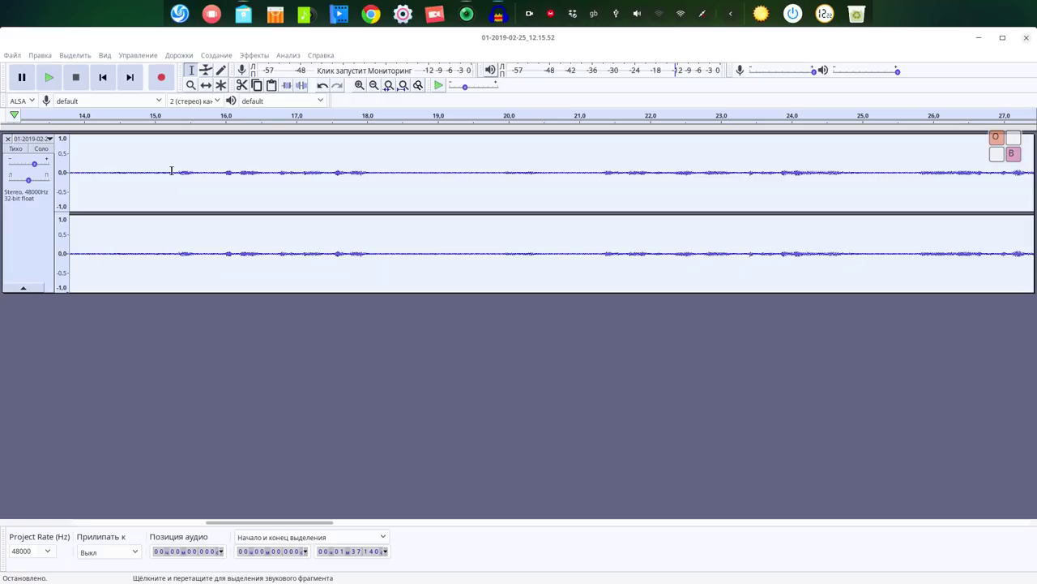
# - Select the speech from about 9.0 to 15.3 s, and after it part of the opening pause from about 0.3 to 3.6 s
pyautogui.moveTo(177, 172); pyautogui.dragTo(65, 172)
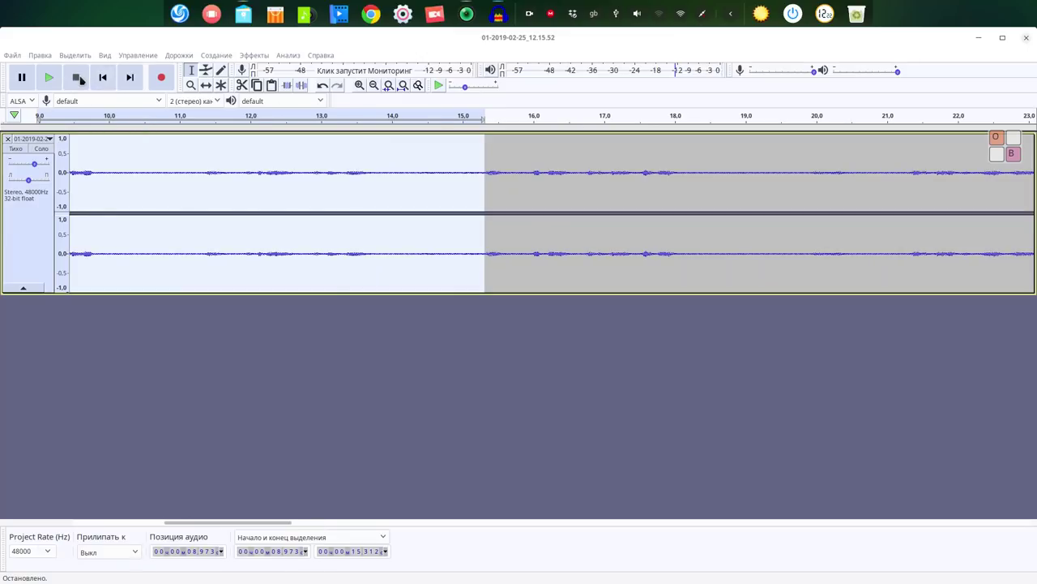
pyautogui.click(457, 251)
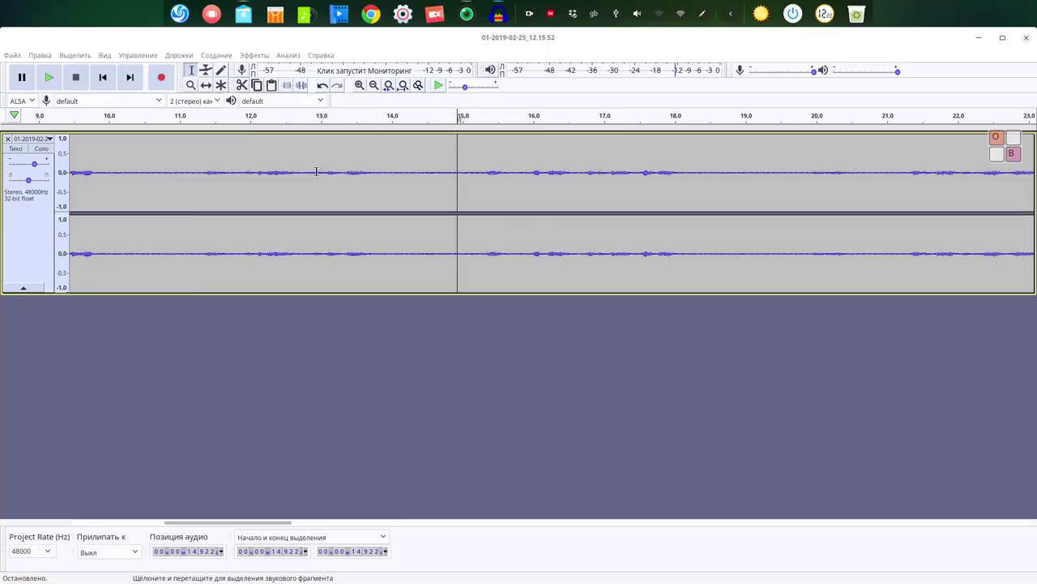
pyautogui.click(108, 84)
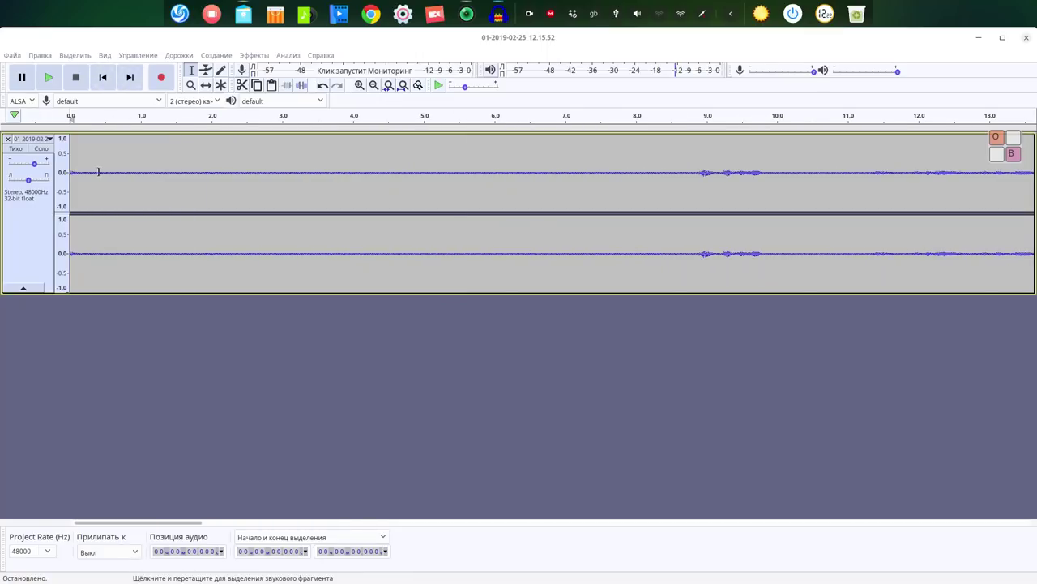
pyautogui.moveTo(94, 177); pyautogui.dragTo(324, 229)
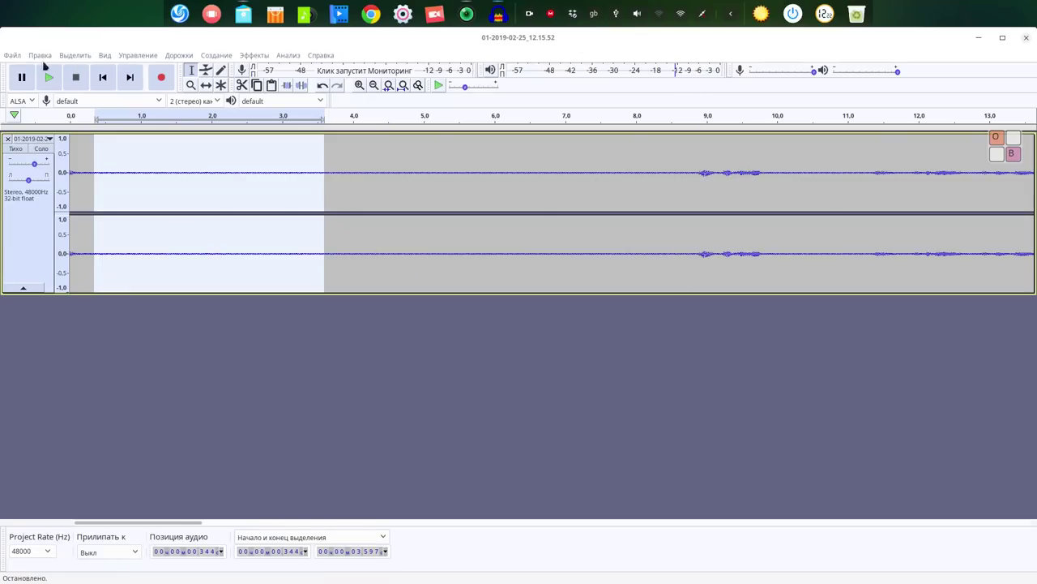
# - Review the available audio export formats and leave without exporting
pyautogui.click(13, 55)
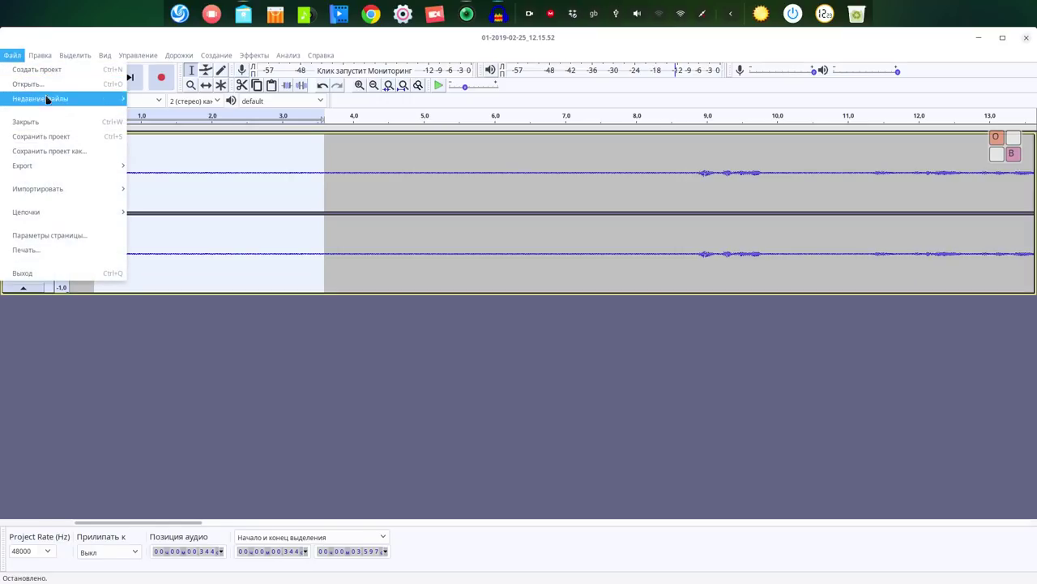
pyautogui.moveTo(67, 191)
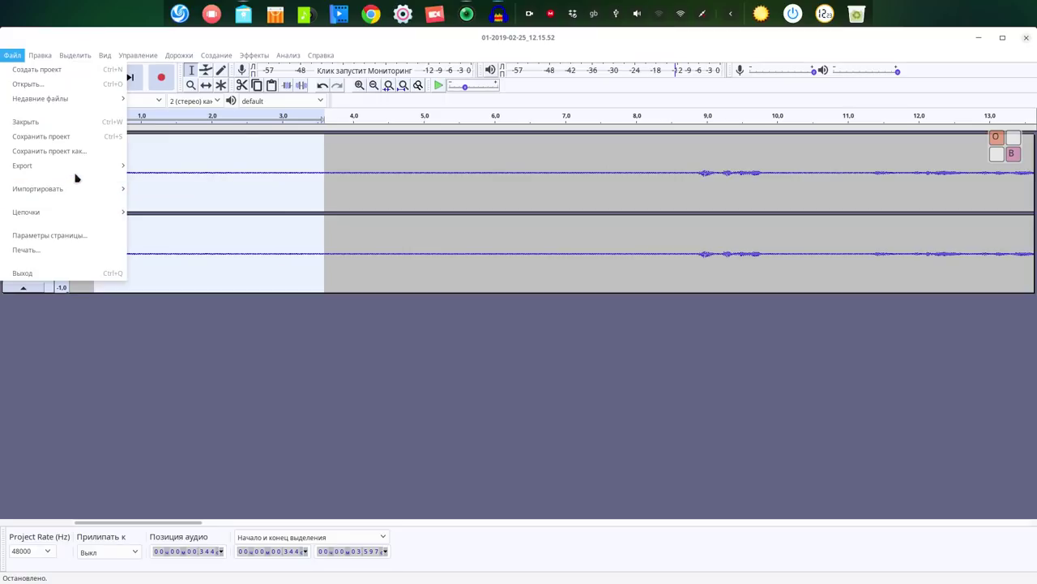
pyautogui.moveTo(85, 168)
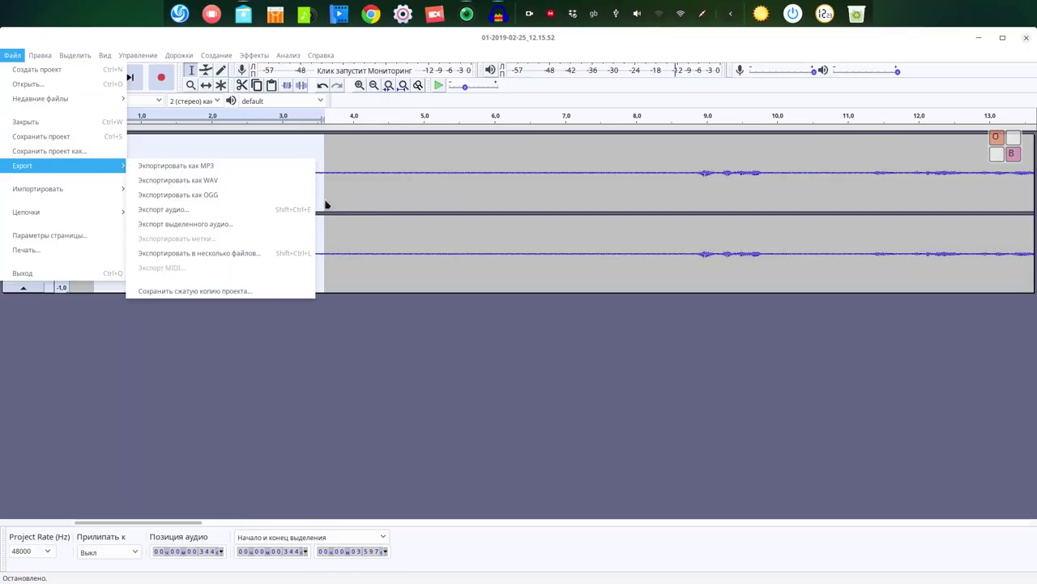
pyautogui.click(658, 50)
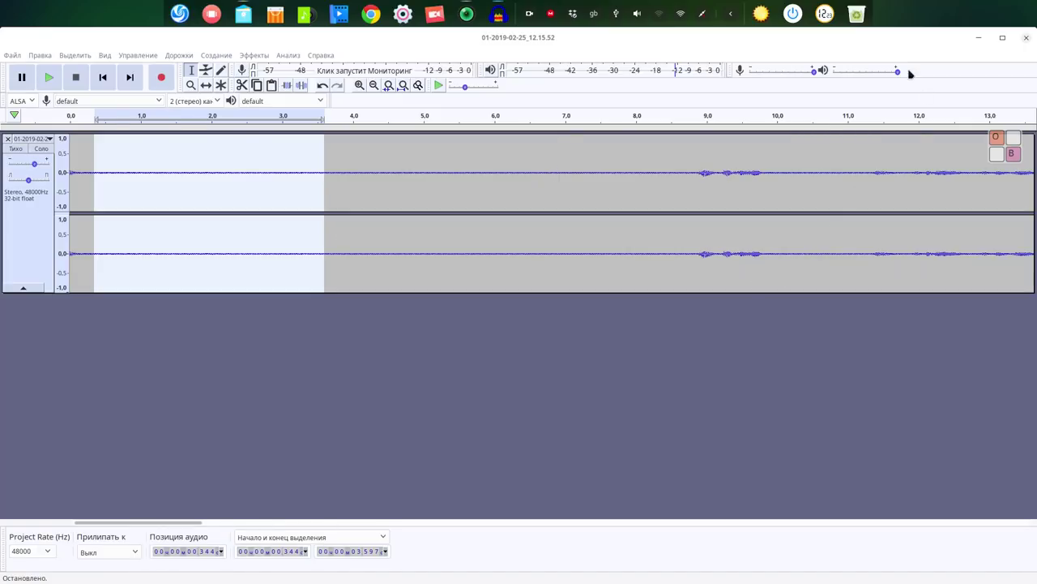
# - Play the track from about 8.6 s, raising the track gain slightly while listening, and stop playback
pyautogui.click(678, 171)
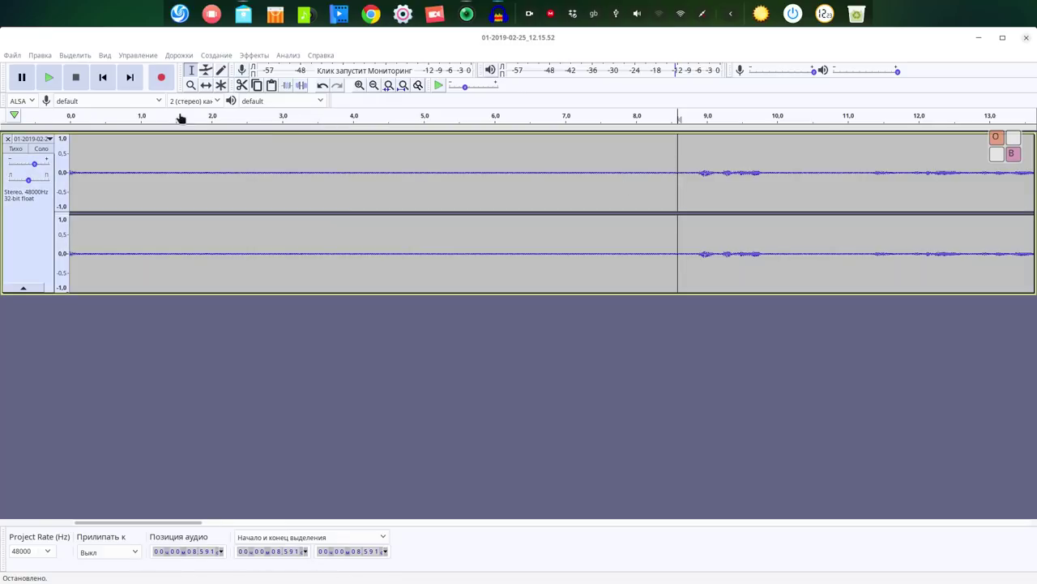
pyautogui.click(48, 77)
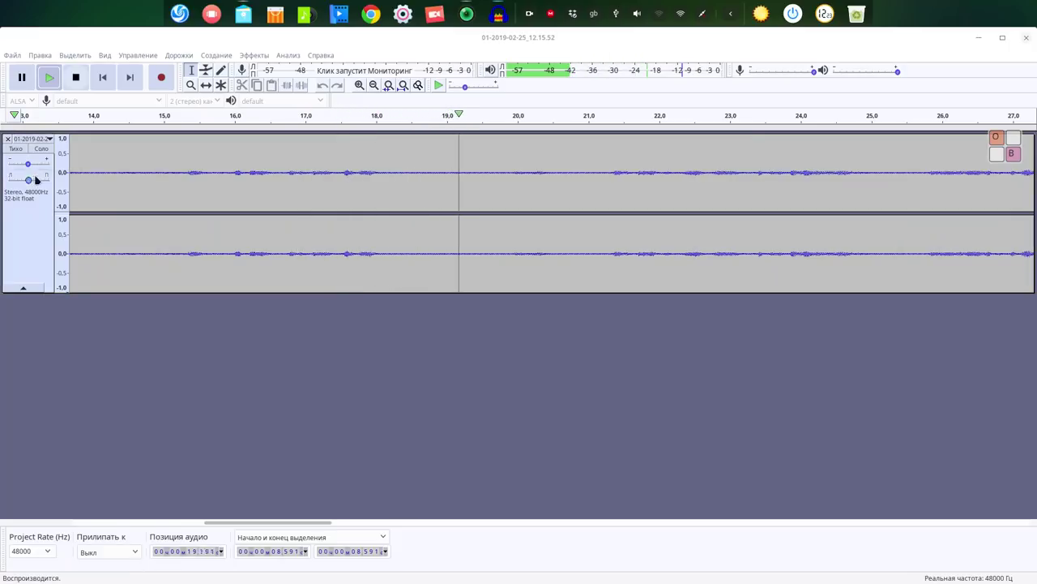
pyautogui.moveTo(28, 165); pyautogui.dragTo(37, 167)
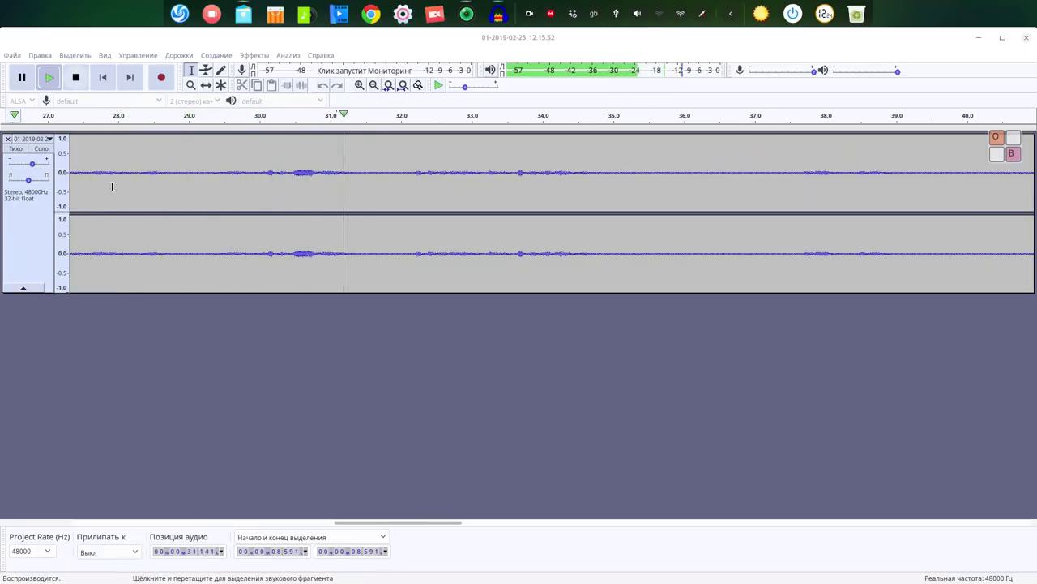
pyautogui.click(76, 77)
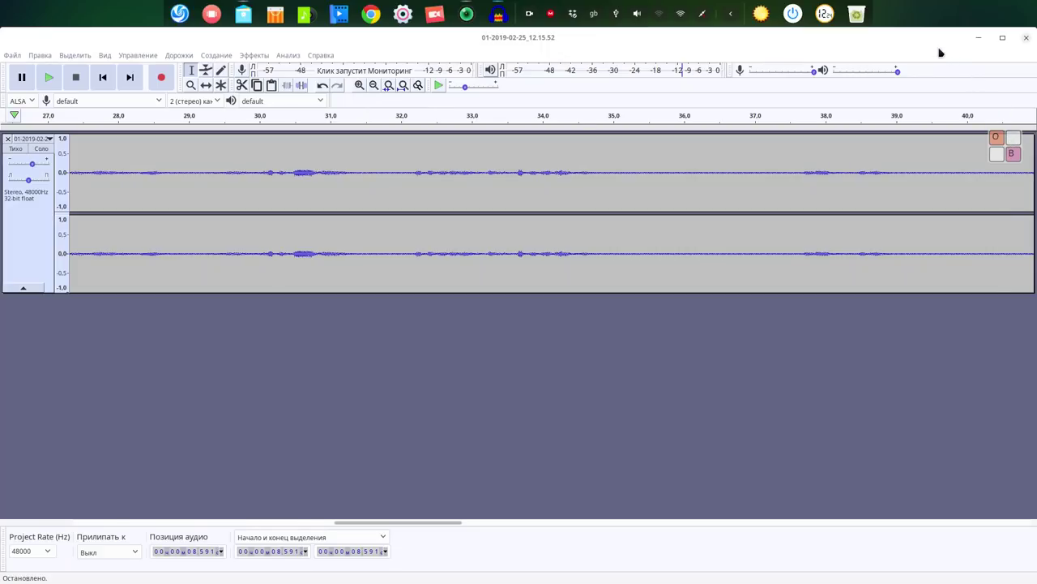
# - Close the Audacity project without saving its changes
pyautogui.click(1027, 38)
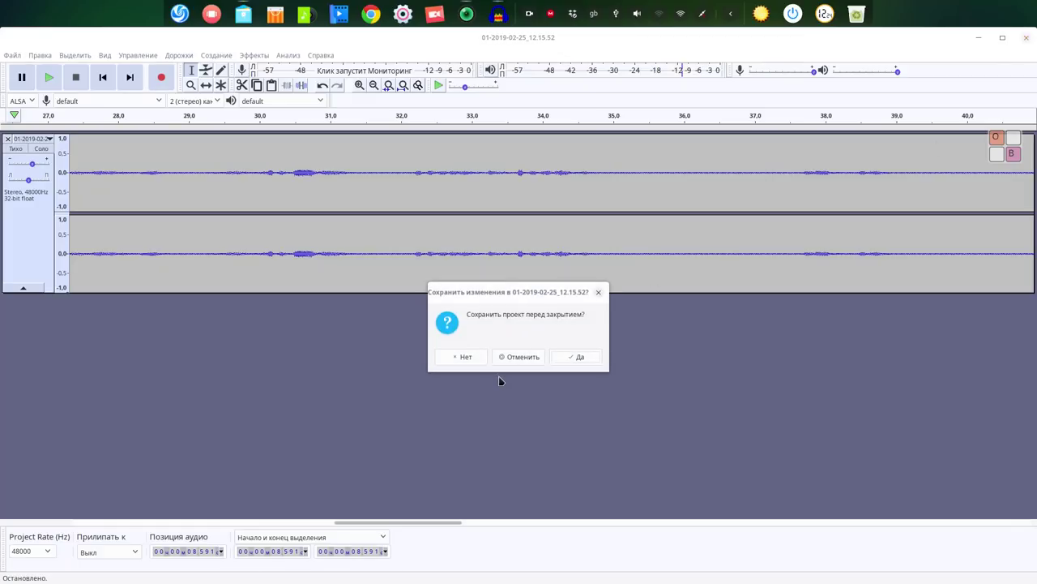
pyautogui.click(472, 359)
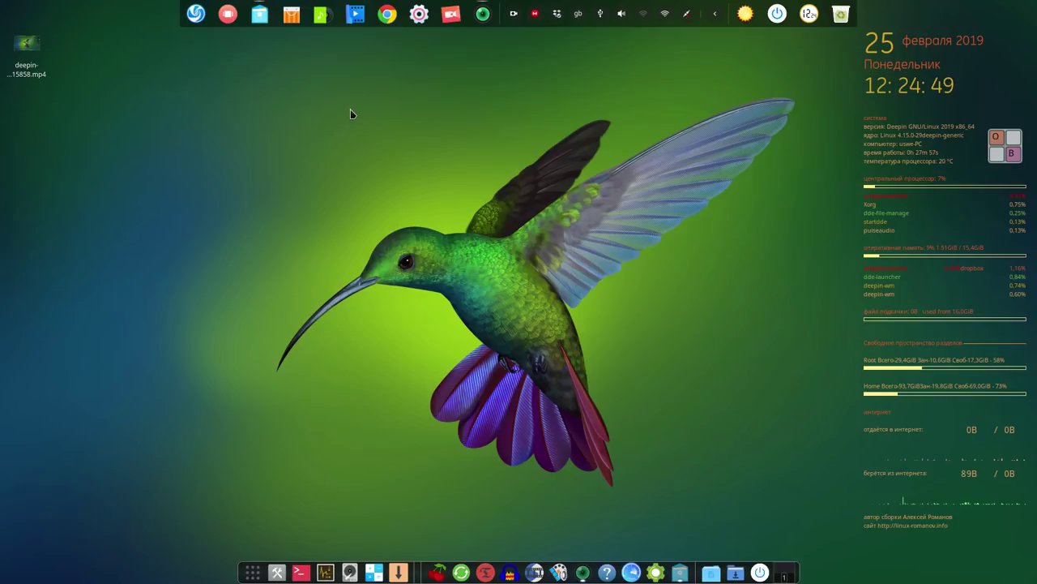
pyautogui.rightClick(514, 18)
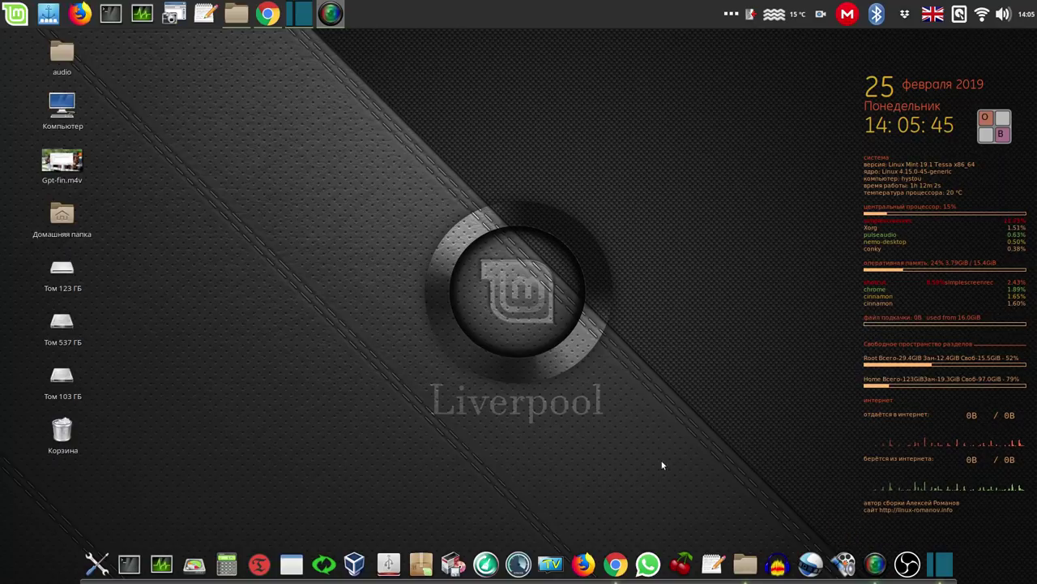
# - Switch to OBS Studio and set the gain filter of the Mic/Aux source to 10.10 dB
pyautogui.click(911, 565)
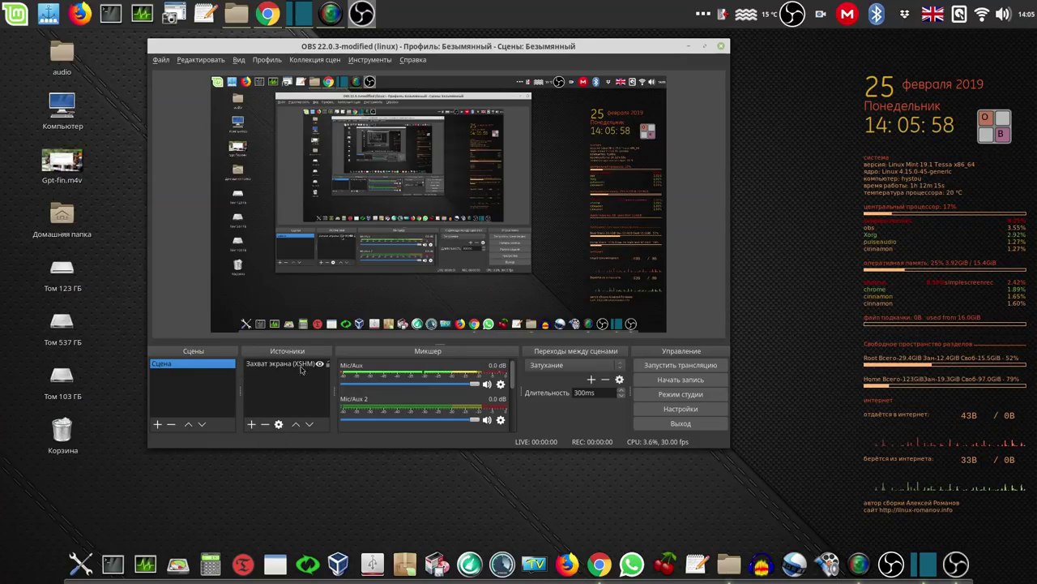
pyautogui.click(501, 384)
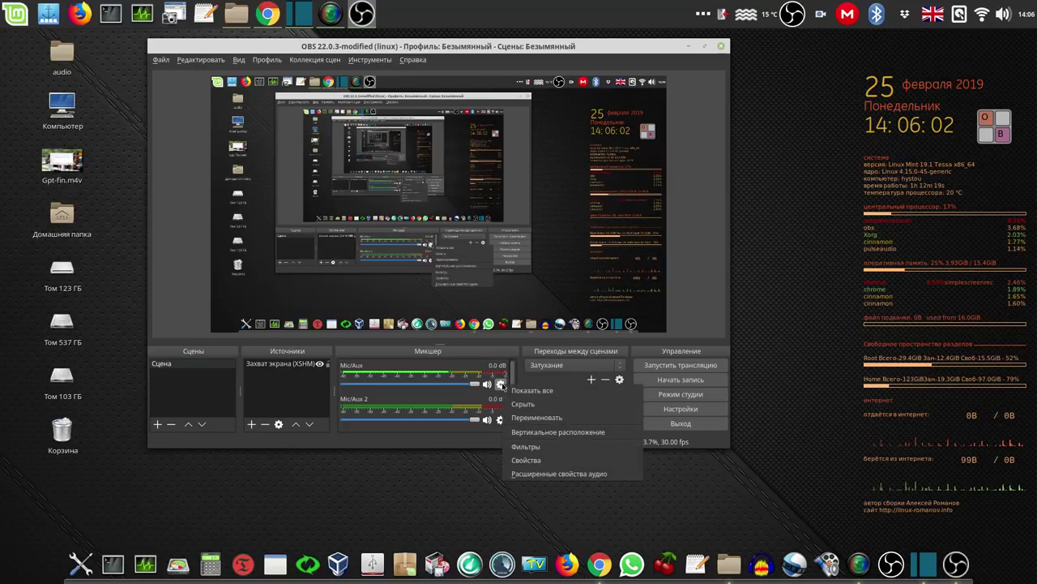
pyautogui.click(527, 447)
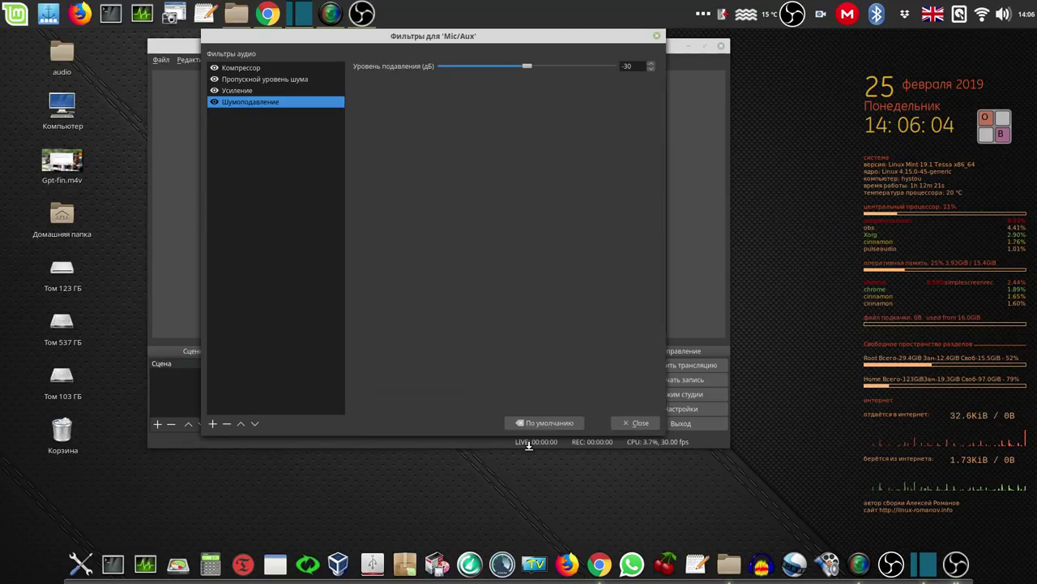
pyautogui.click(248, 92)
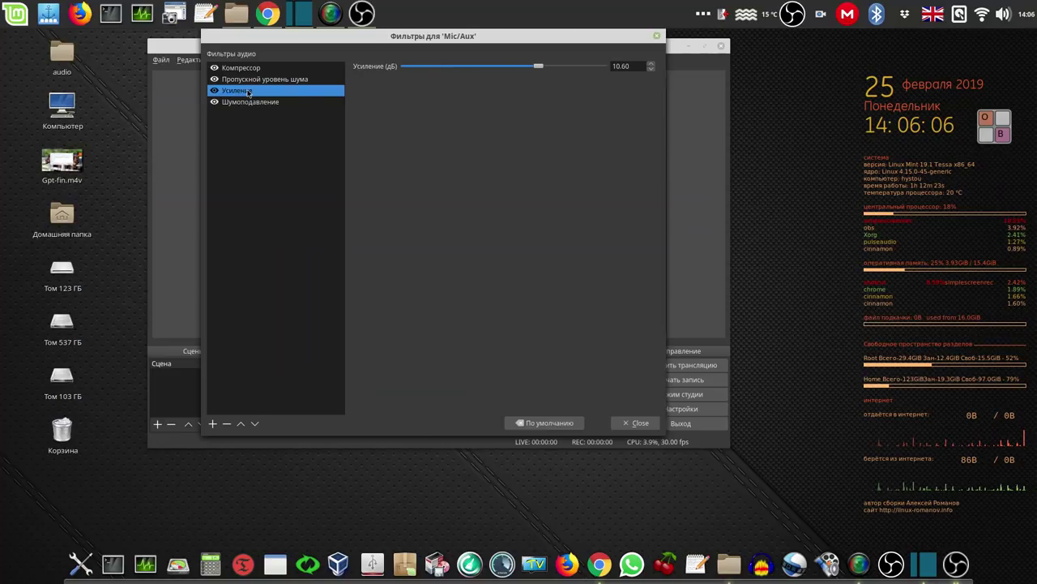
pyautogui.click(650, 76)
pyautogui.click(652, 71)
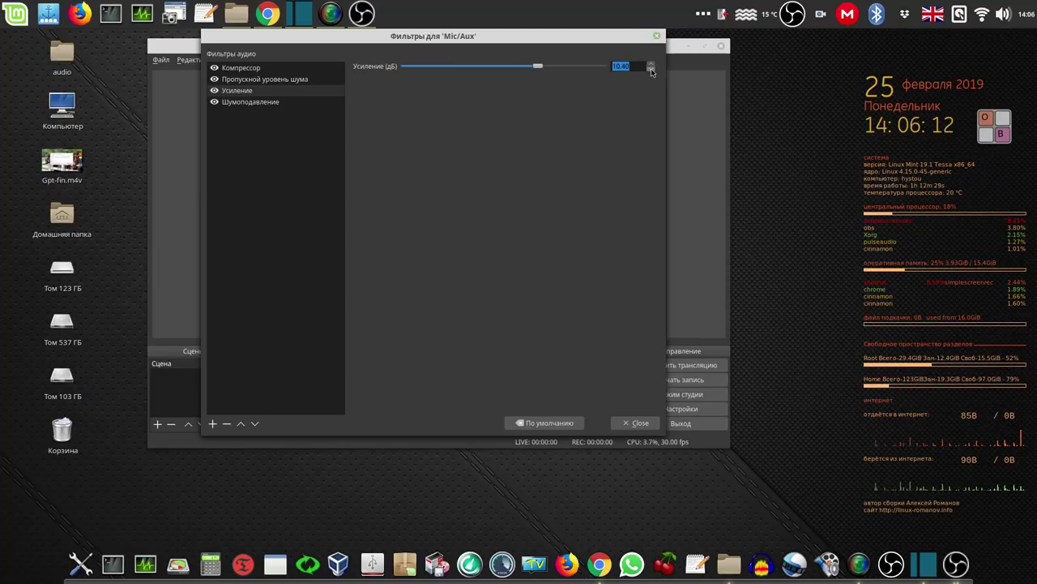
pyautogui.click(652, 71)
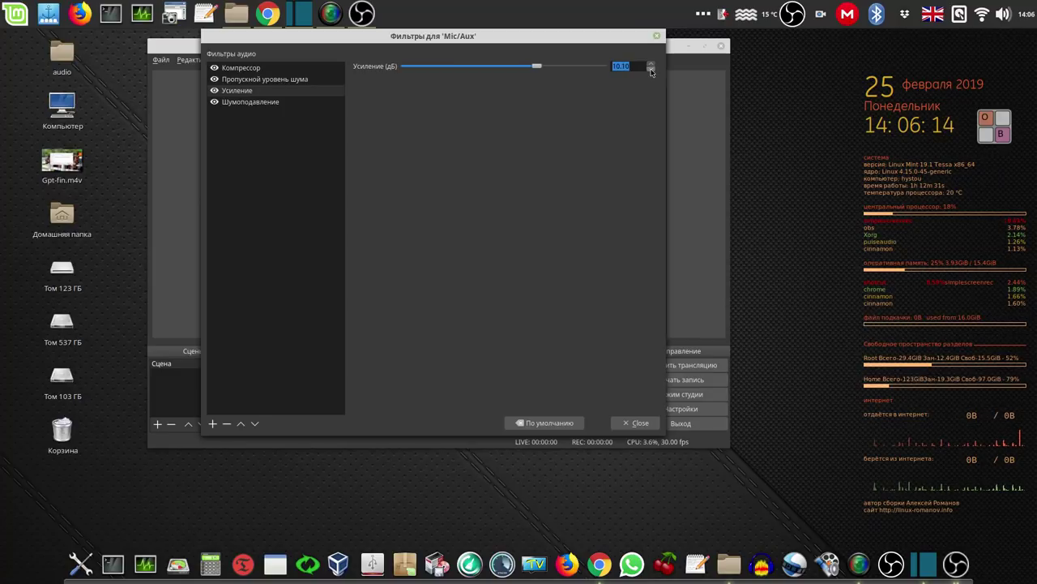
pyautogui.click(638, 422)
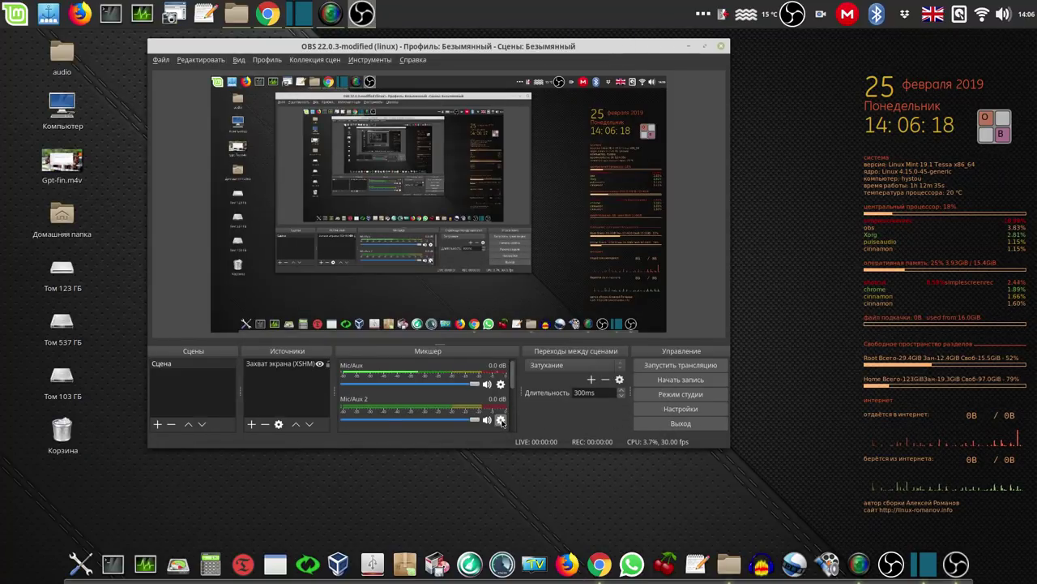
# - Check the noise suppression and gain filters of the Mic/Aux 2 source and close its filter list
pyautogui.click(500, 419)
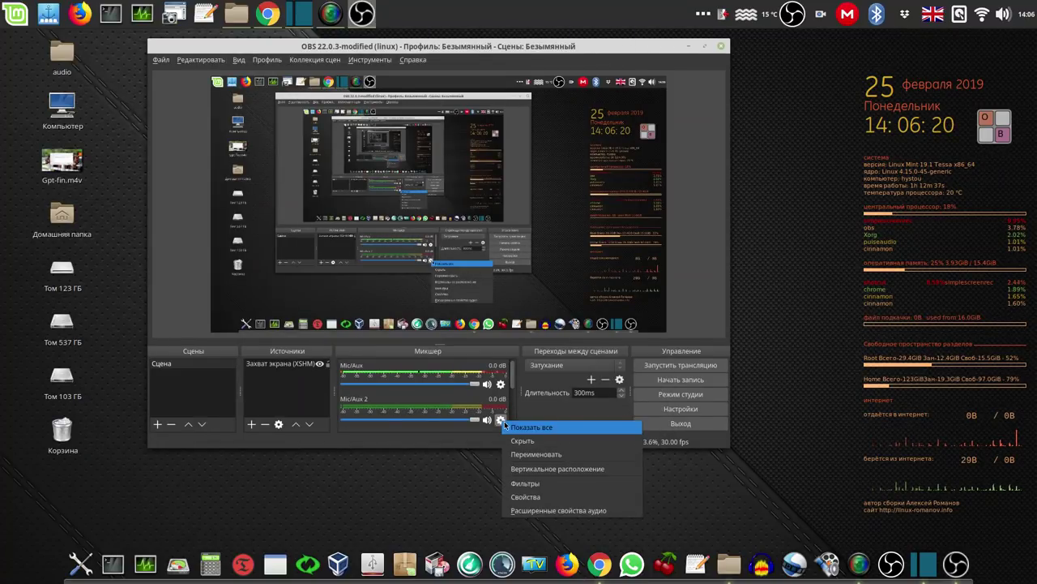
pyautogui.click(534, 482)
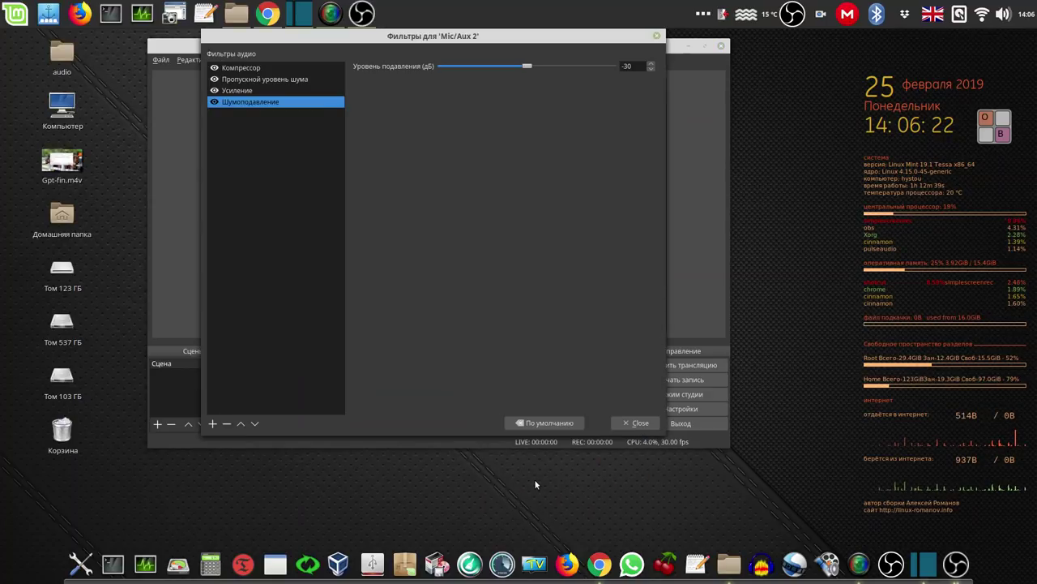
pyautogui.click(248, 92)
pyautogui.click(637, 426)
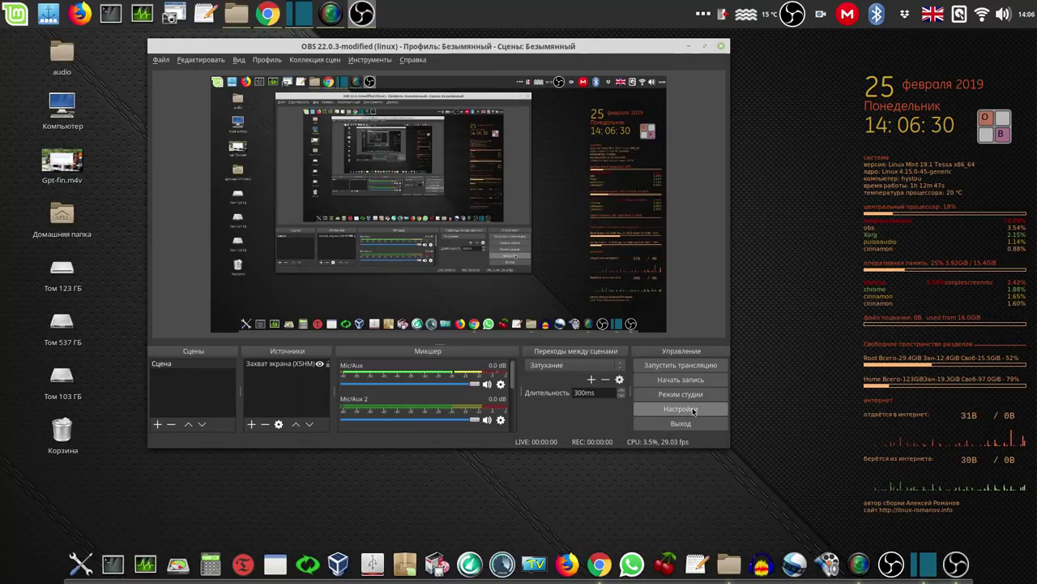
# - Examine the Output settings for recording format and the Audio settings for microphone devices, and close the settings
pyautogui.click(693, 411)
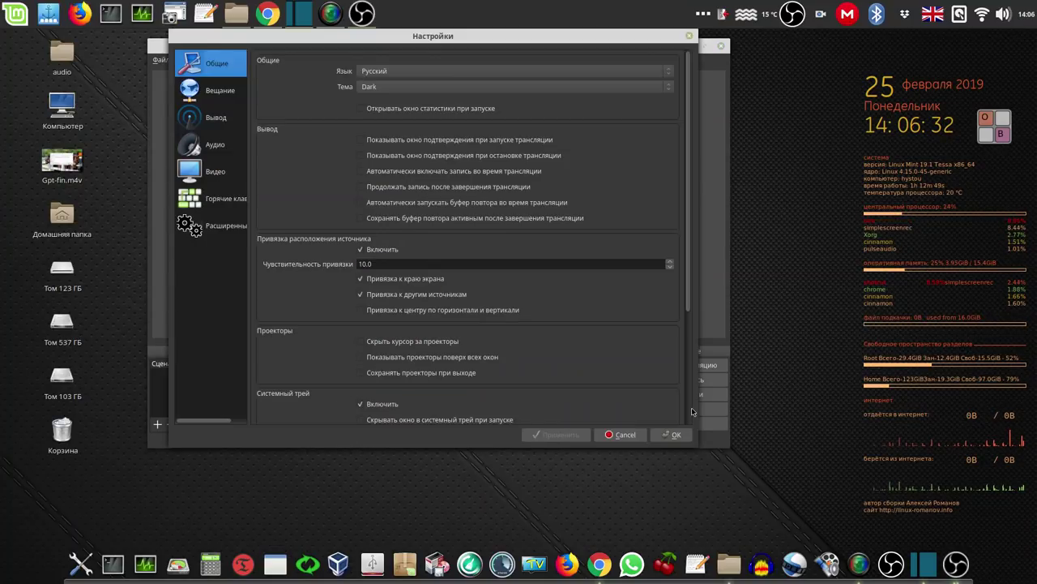
pyautogui.click(209, 119)
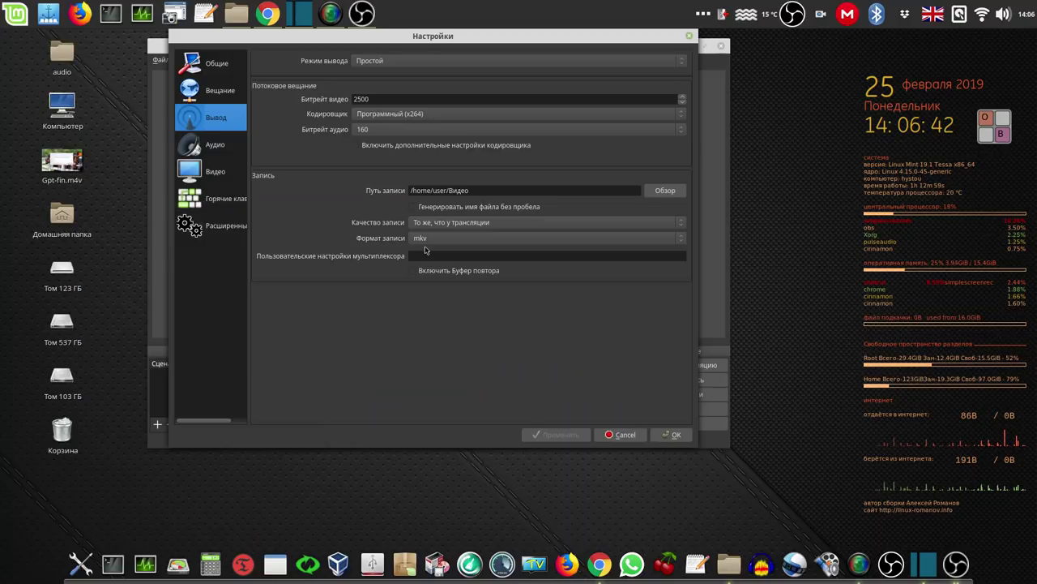
pyautogui.click(213, 144)
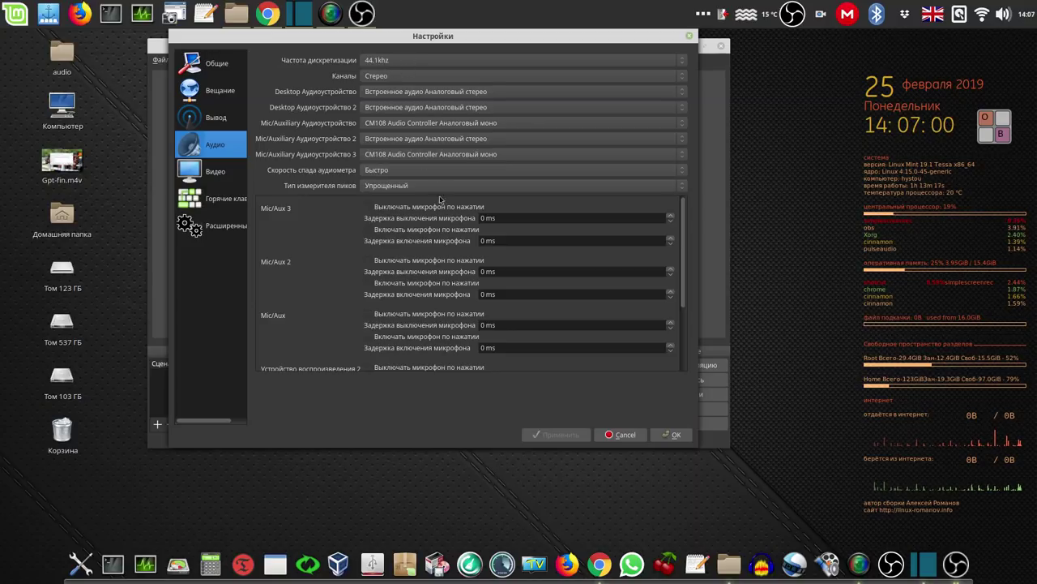
pyautogui.click(671, 436)
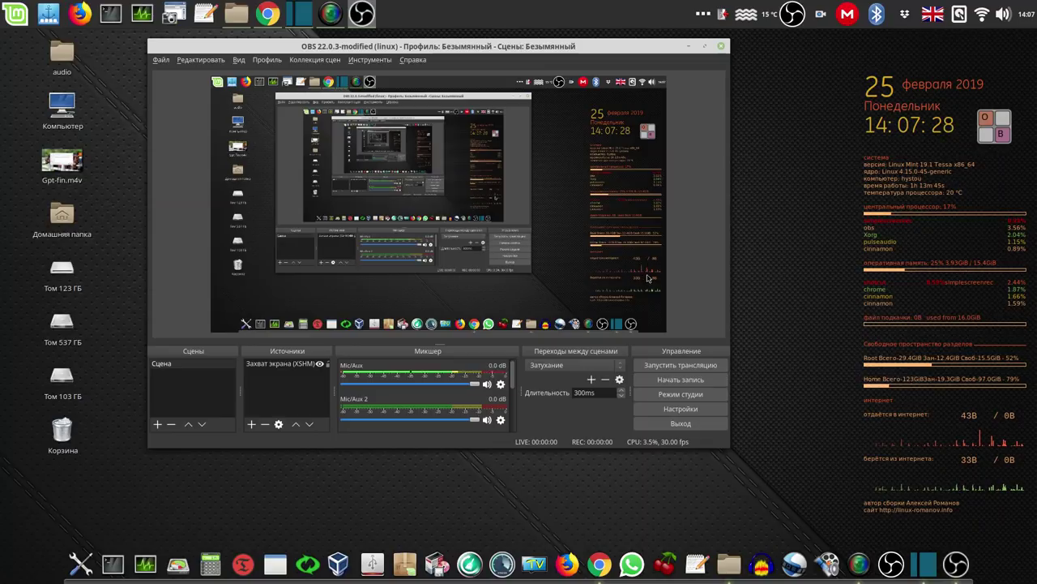
# - Switch the screen recording over to OBS Studio, minimise its window and check the recording commands in its tray menu
pyautogui.click(328, 17)
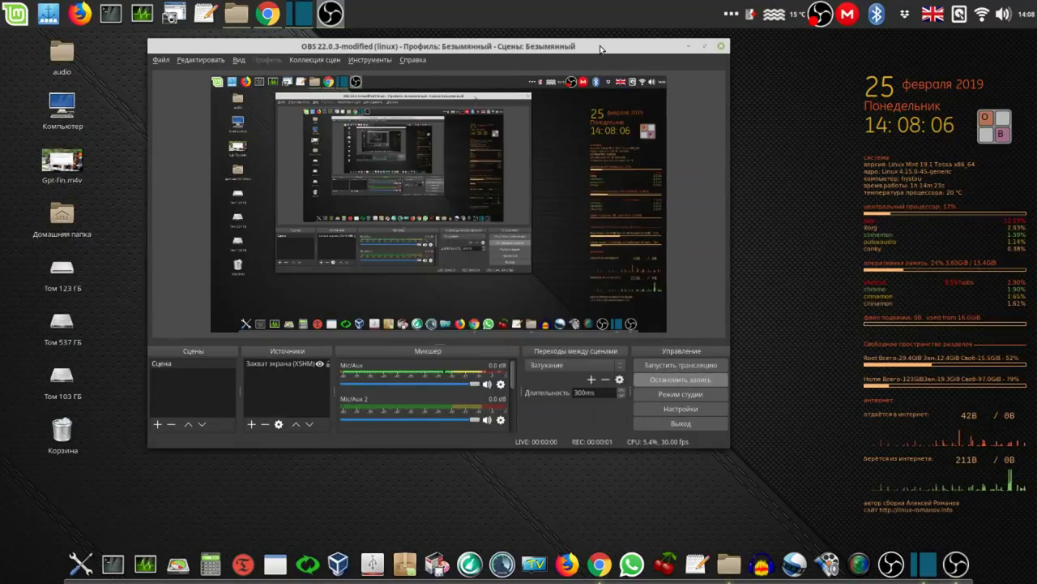
pyautogui.moveTo(601, 49); pyautogui.dragTo(724, 61)
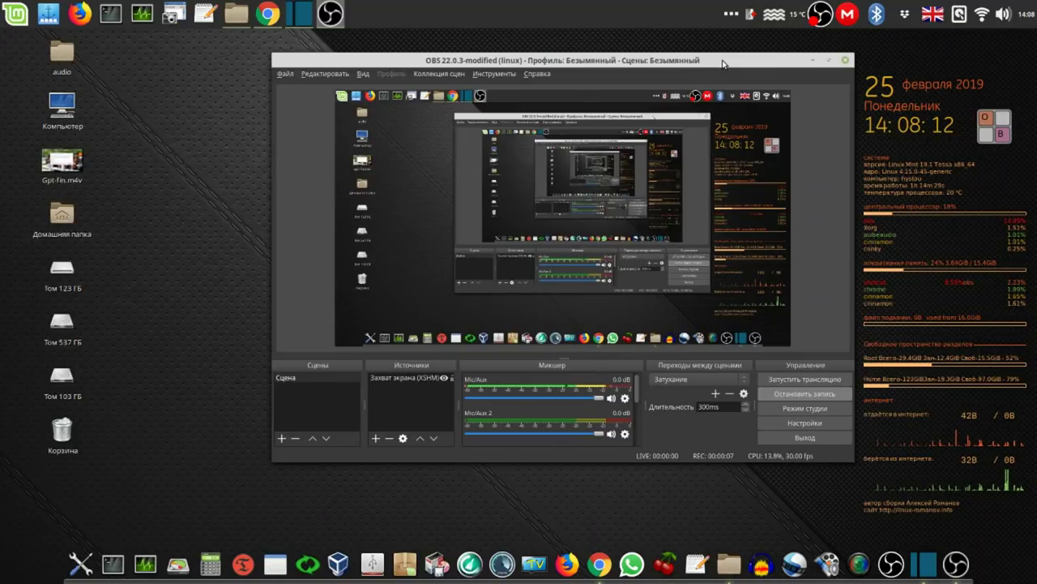
pyautogui.click(811, 61)
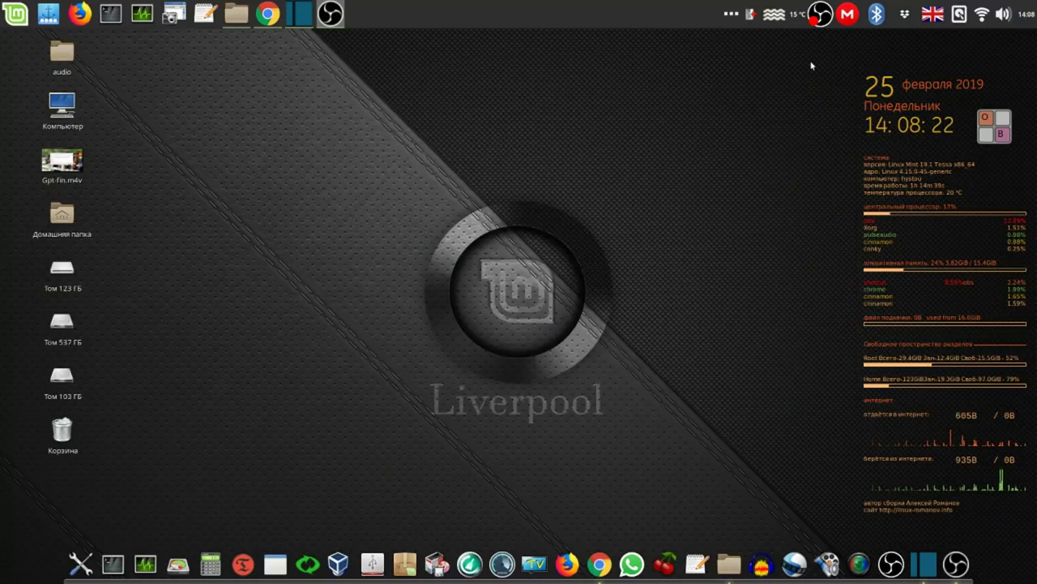
pyautogui.click(820, 16)
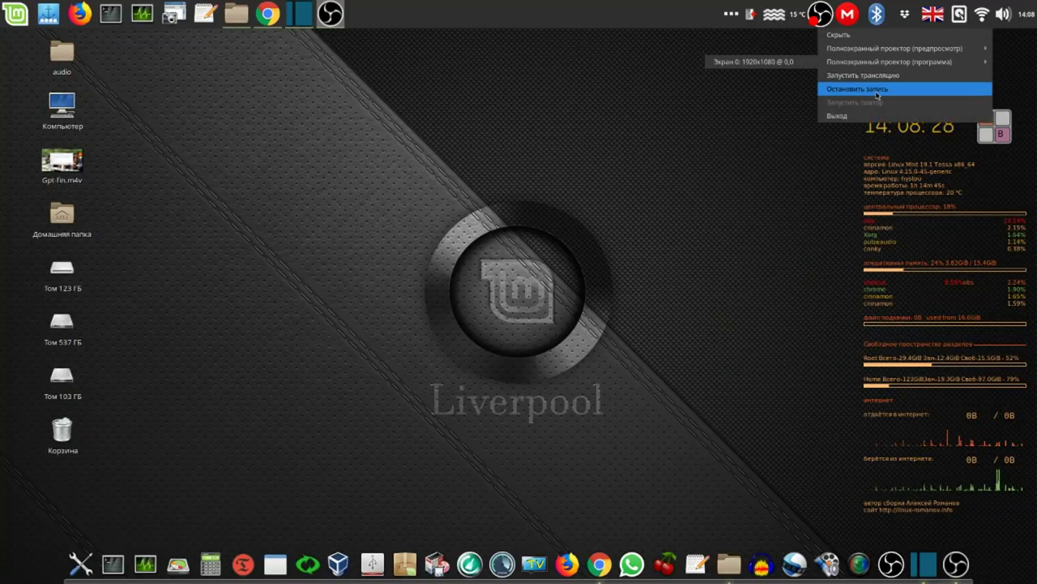
pyautogui.click(692, 19)
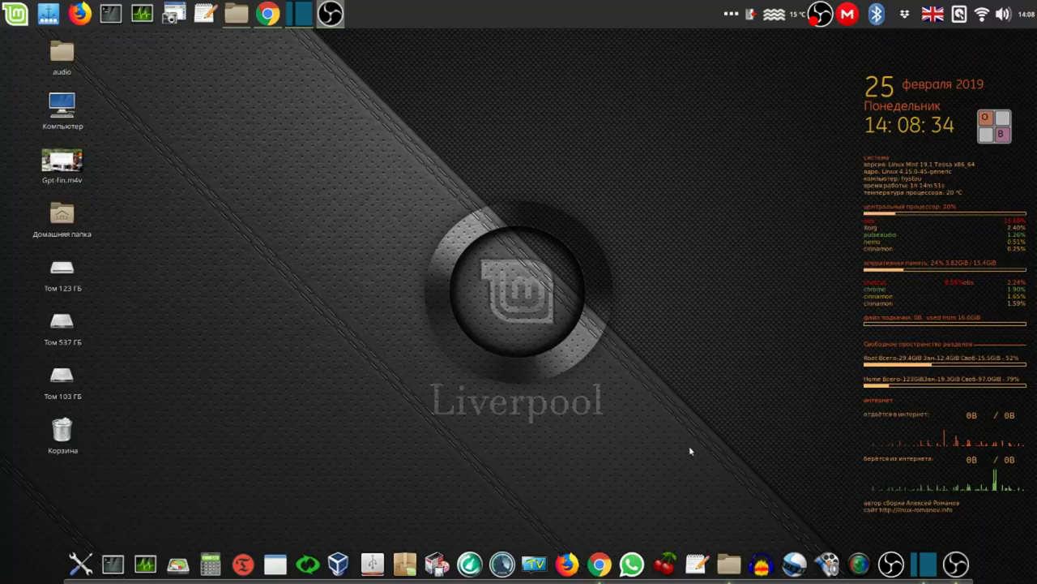
pyautogui.click(761, 565)
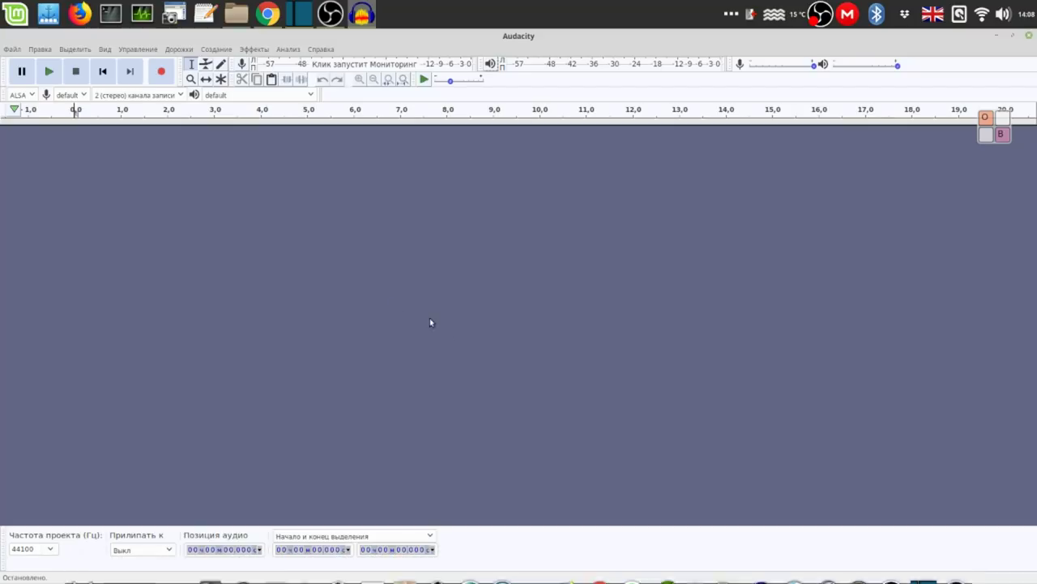
pyautogui.click(13, 50)
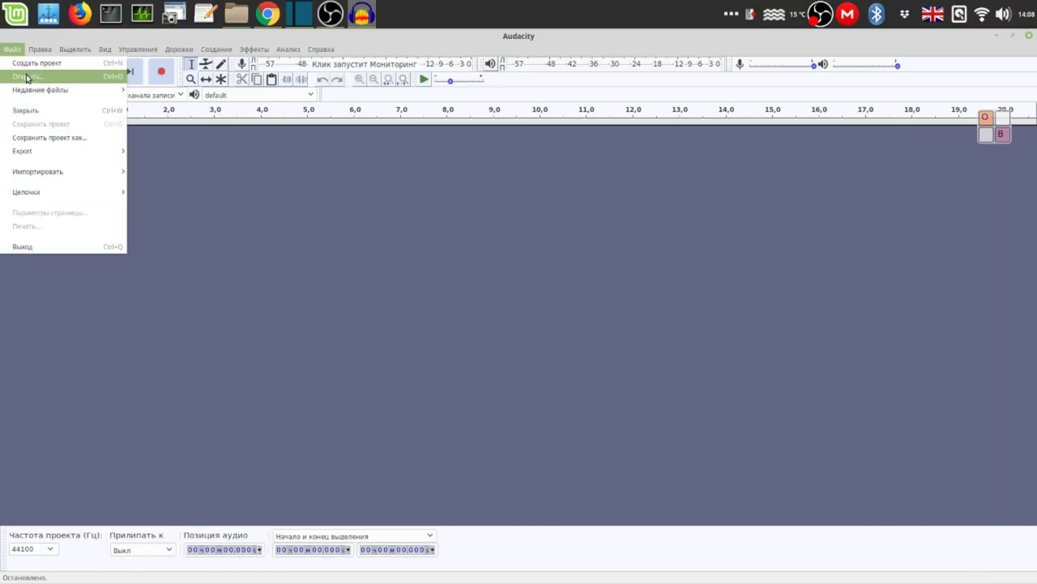
pyautogui.click(26, 77)
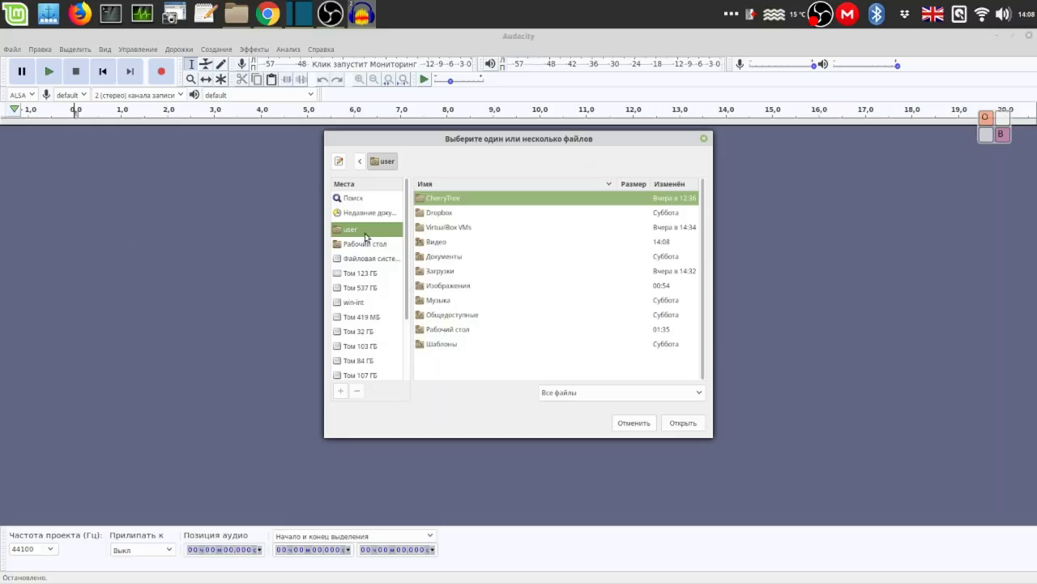
pyautogui.doubleClick(435, 242)
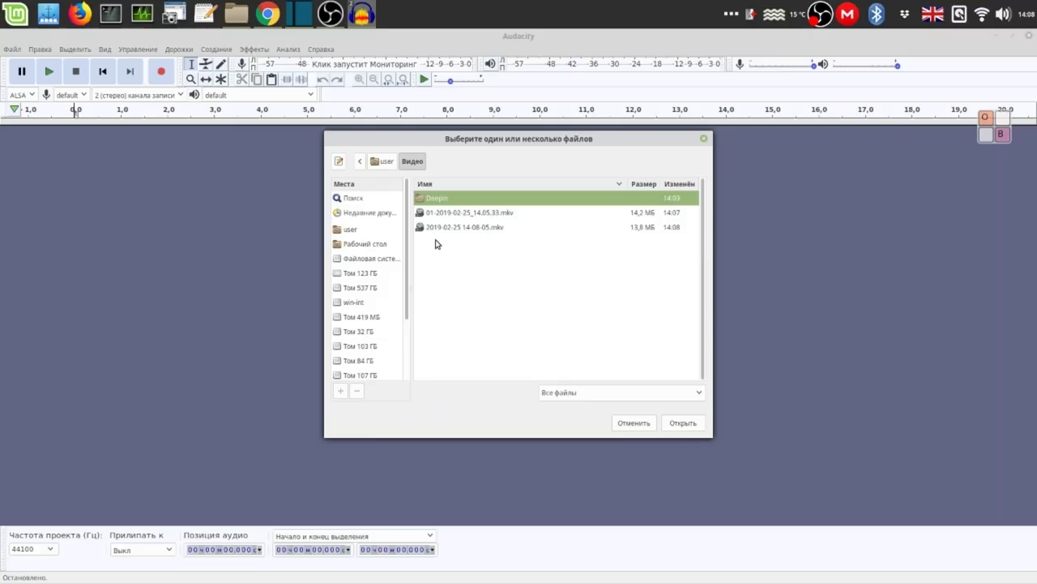
pyautogui.click(457, 213)
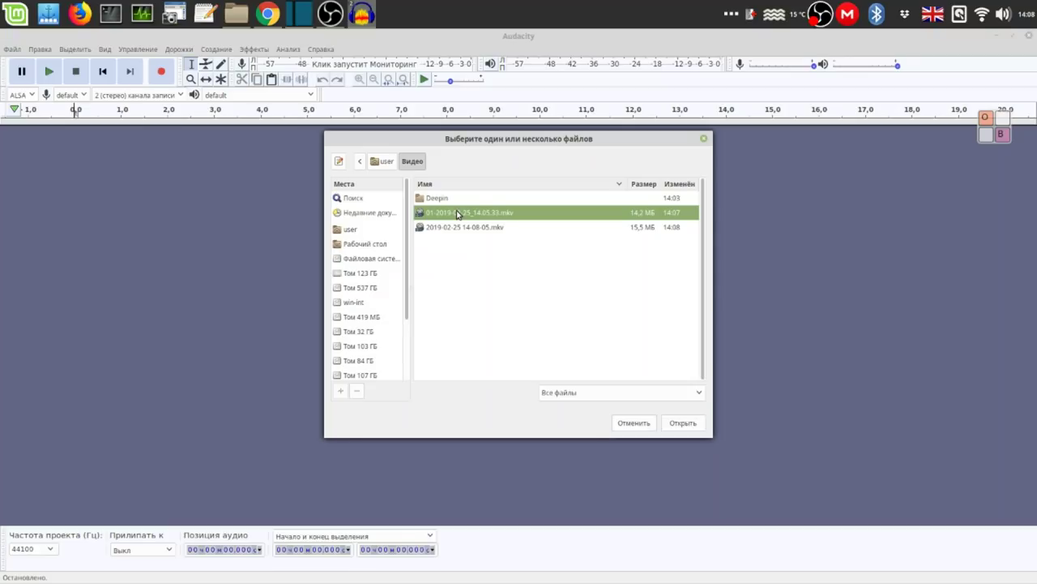
pyautogui.doubleClick(457, 214)
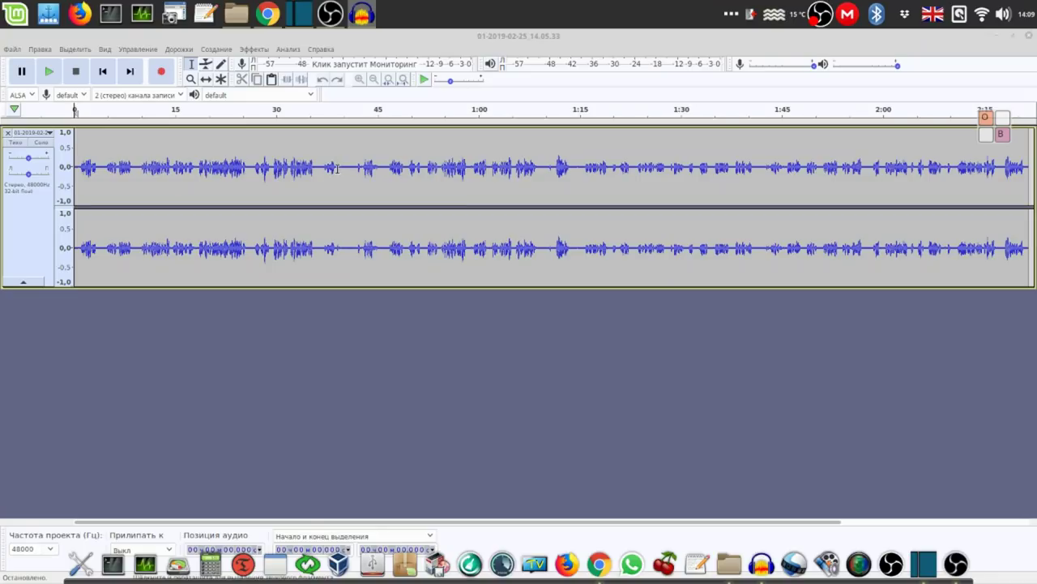
# - Play the imported recording from the start while raising the track's gain slightly, and stop playback
pyautogui.click(51, 72)
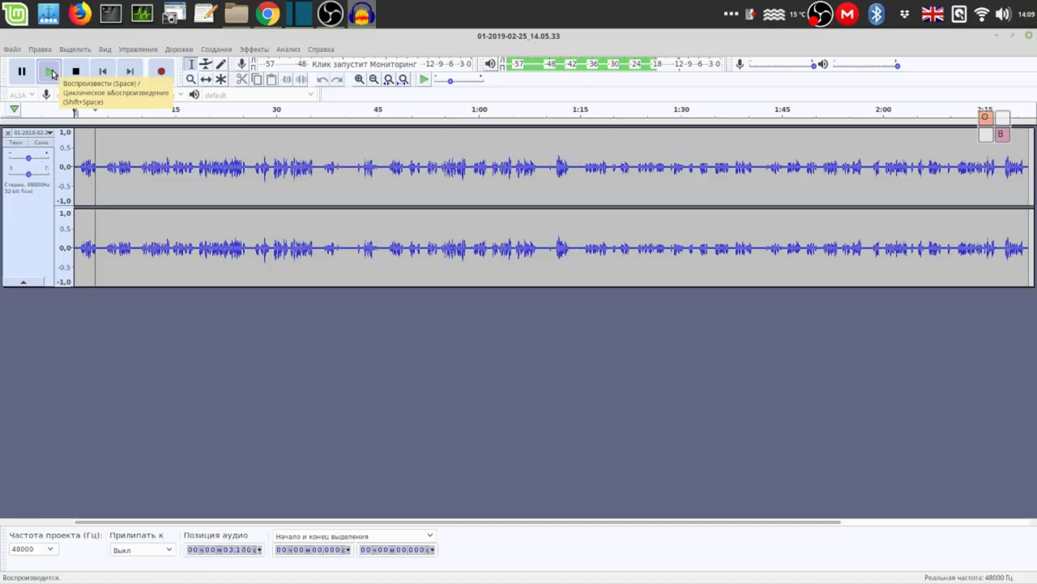
pyautogui.moveTo(32, 158); pyautogui.dragTo(35, 159)
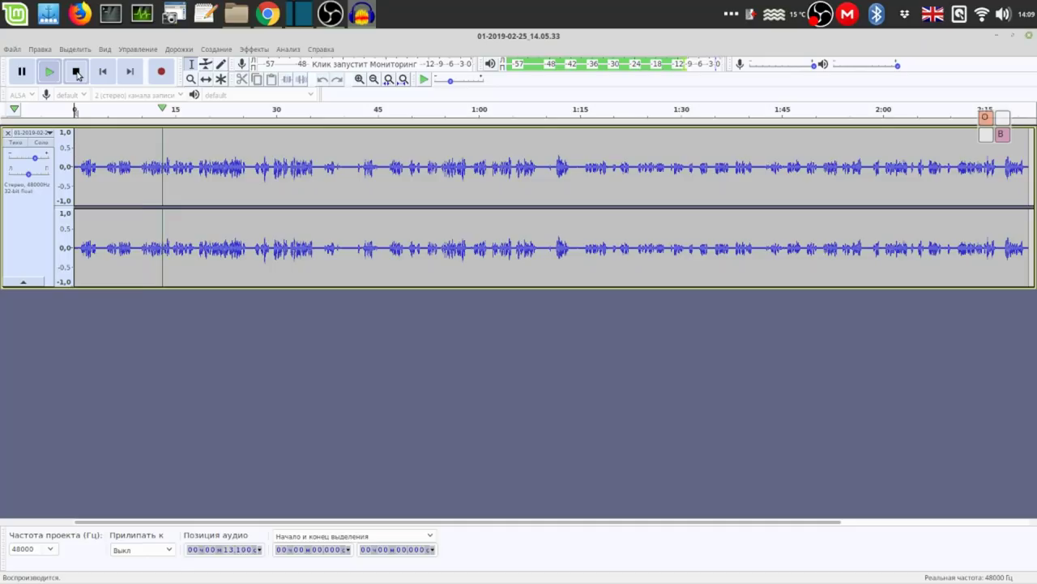
pyautogui.click(359, 80)
pyautogui.click(359, 80)
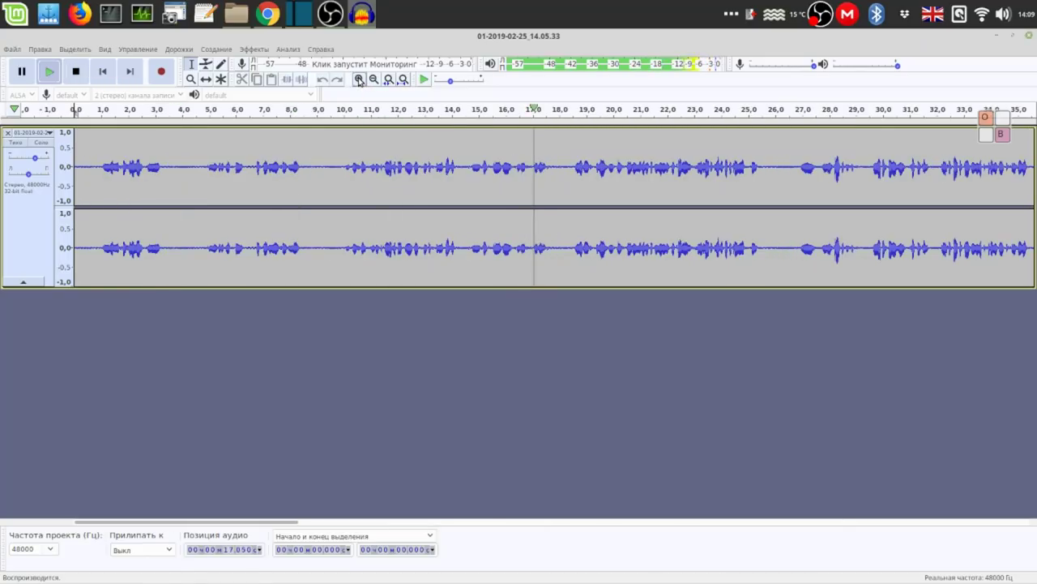
pyautogui.click(359, 80)
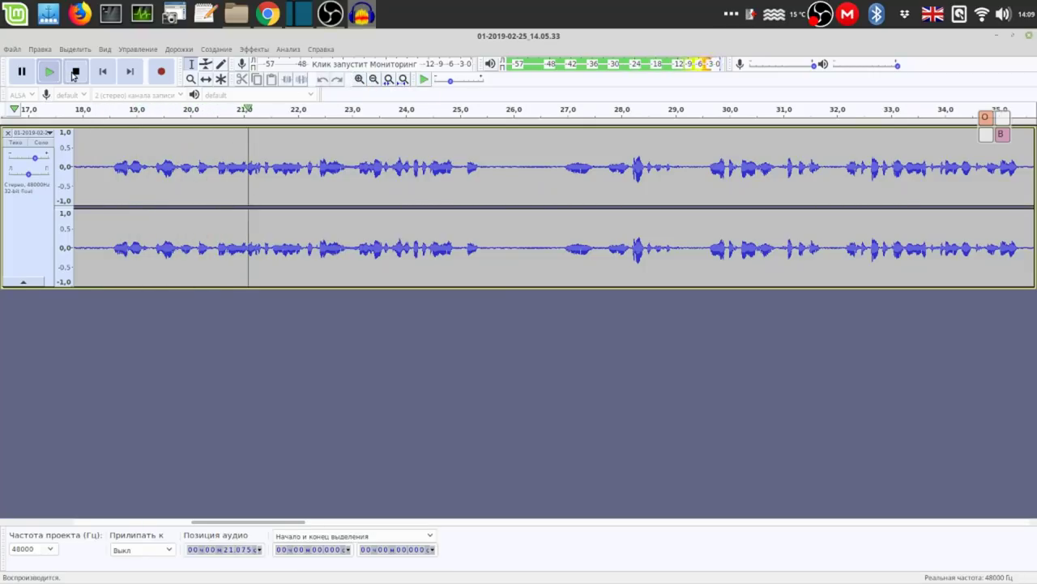
pyautogui.click(74, 72)
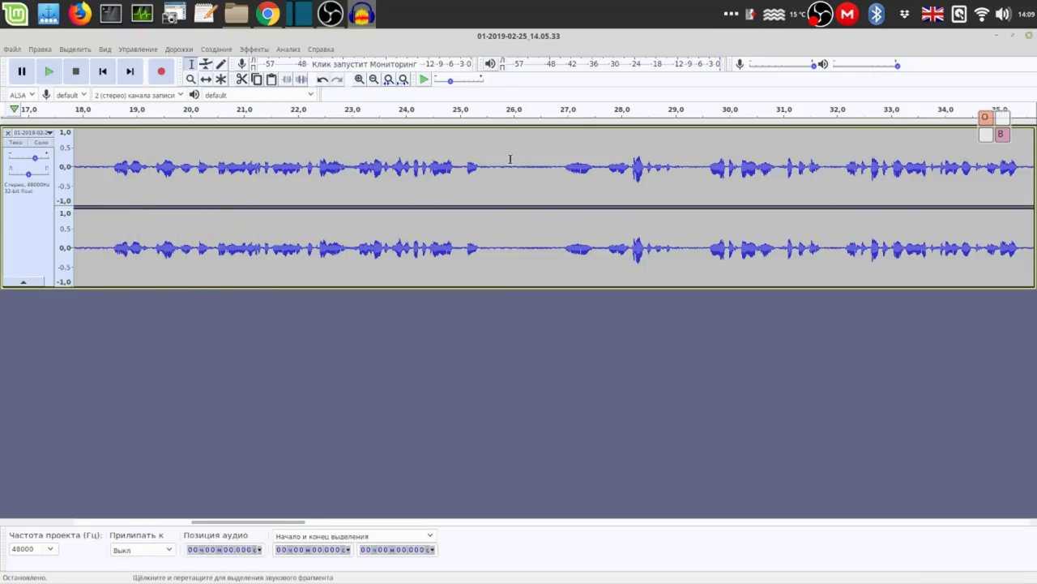
# - Listen to the silent gap from about 25.434 to 26.877 s and create the Noise Reduction profile from it
pyautogui.moveTo(484, 166); pyautogui.dragTo(561, 176)
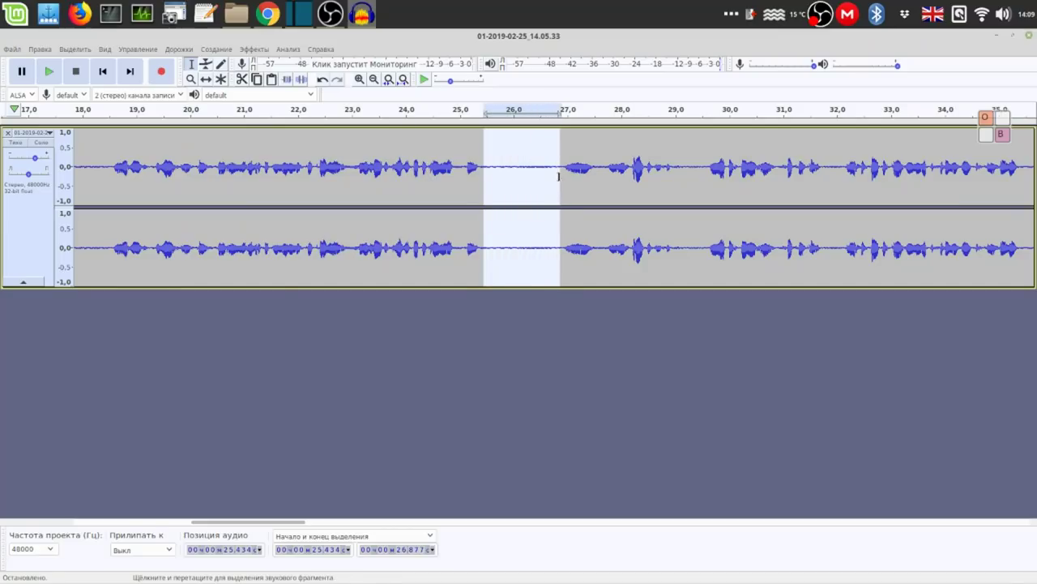
pyautogui.click(49, 73)
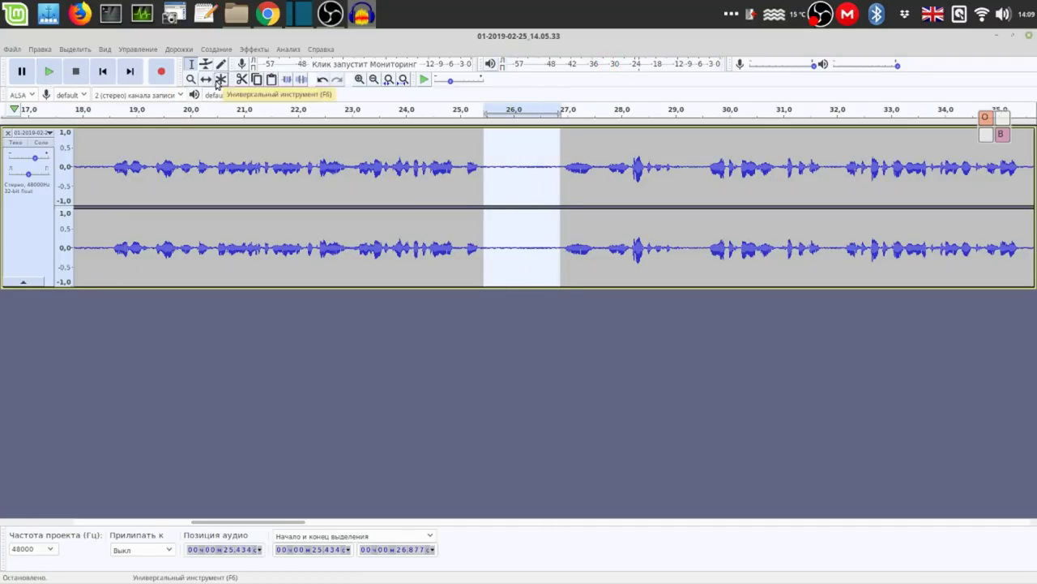
pyautogui.click(253, 50)
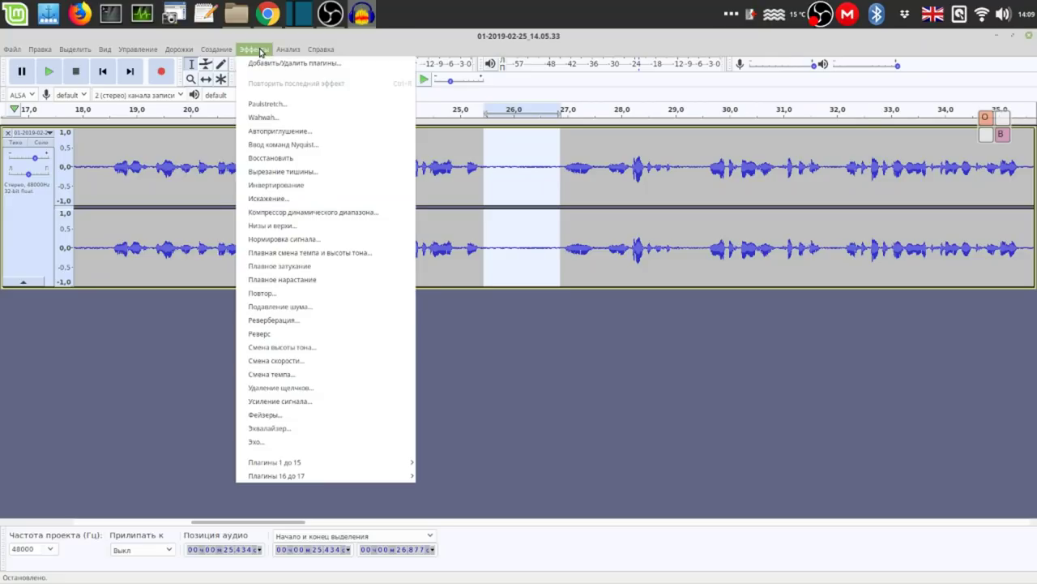
pyautogui.click(320, 306)
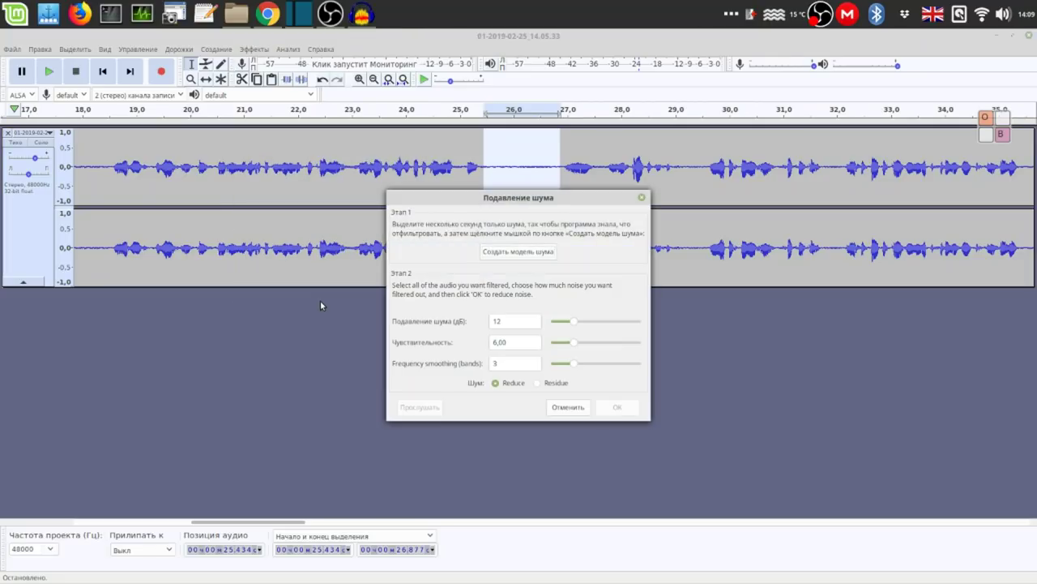
pyautogui.click(521, 252)
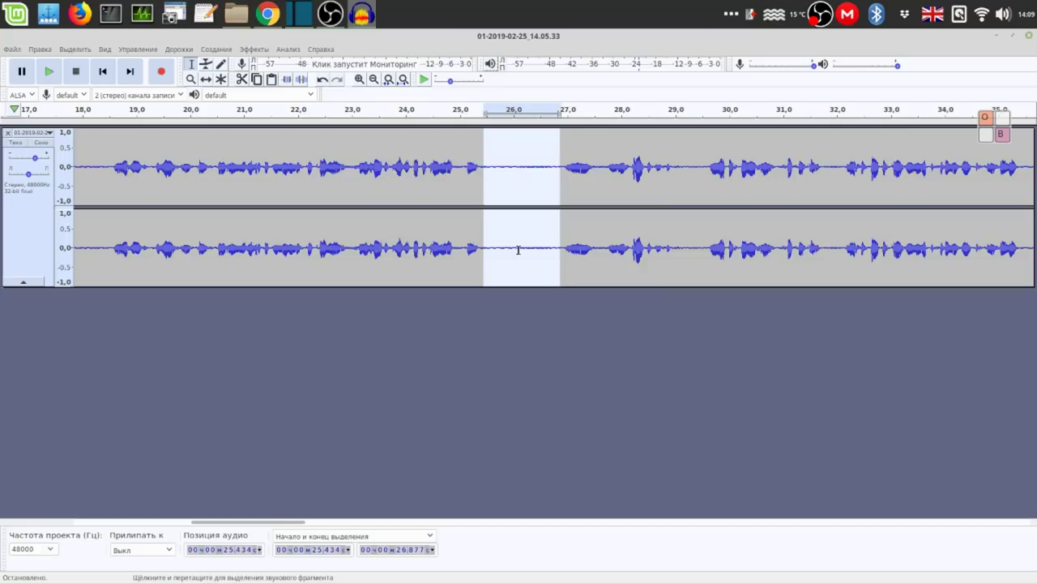
# - Apply Noise Reduction to the whole track with 12 dB reduction, sensitivity 6.00 and frequency smoothing 3
pyautogui.click(416, 183)
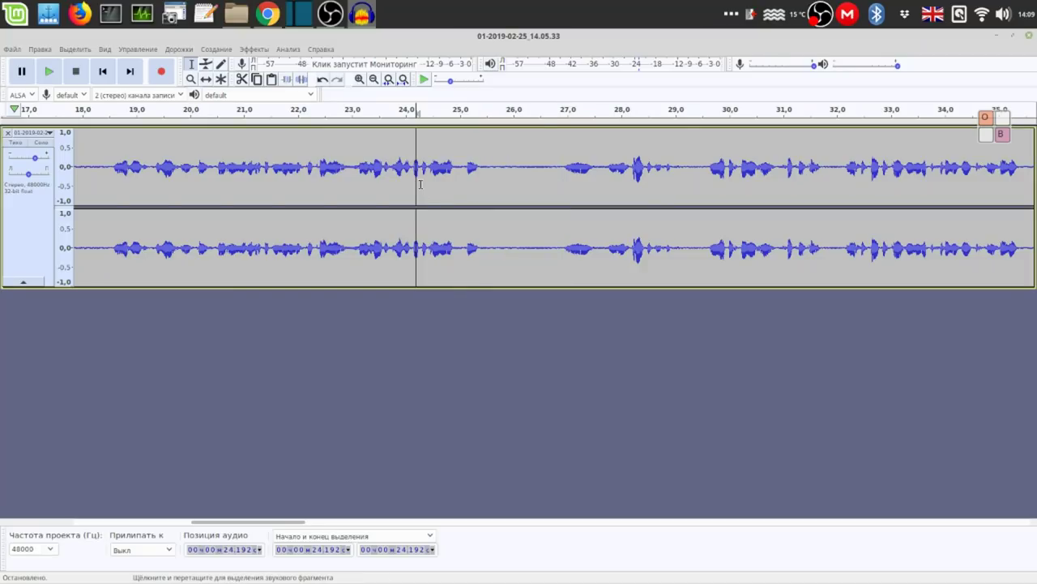
pyautogui.doubleClick(420, 184)
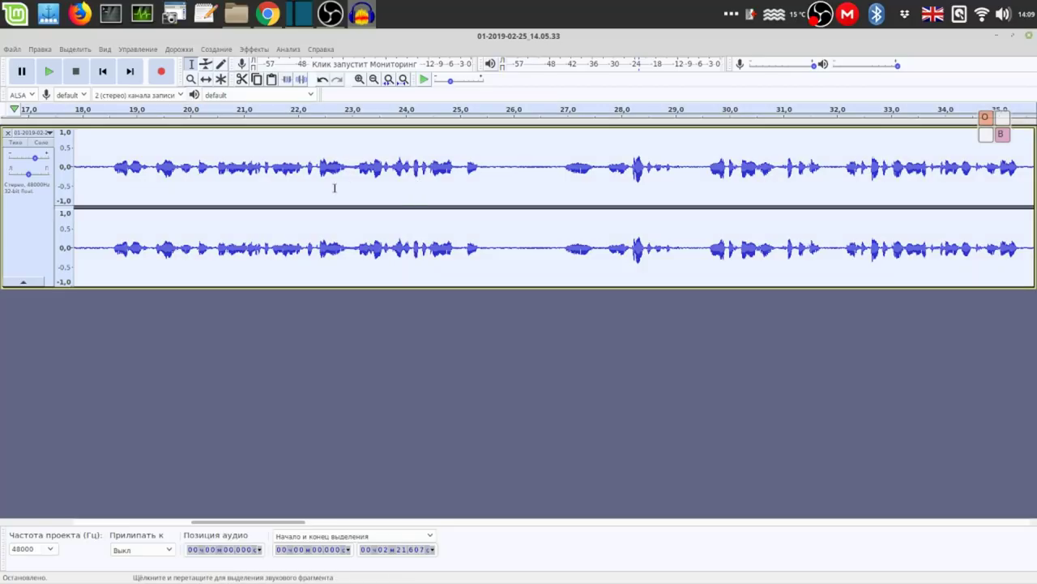
pyautogui.click(252, 50)
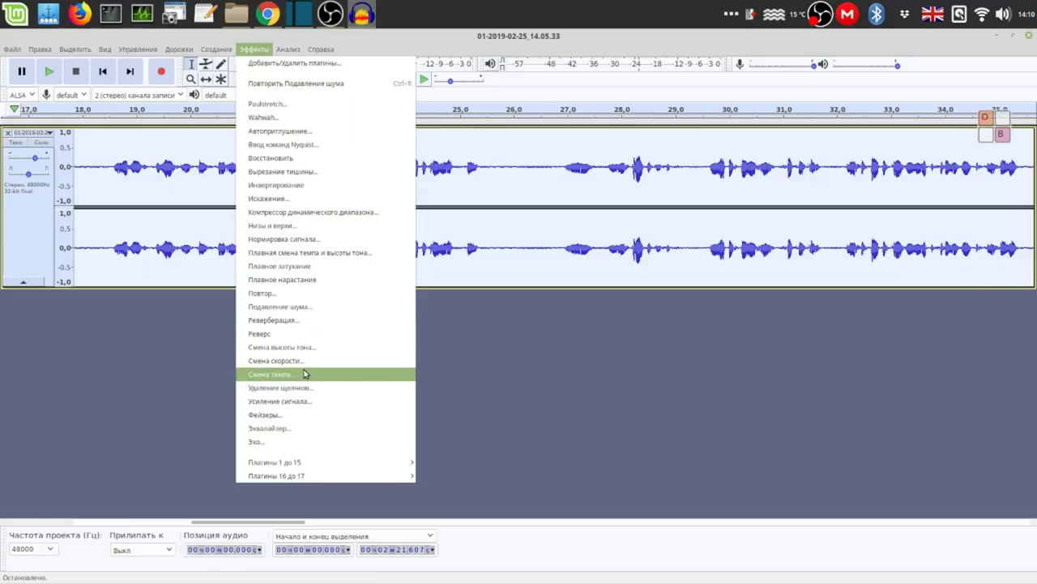
pyautogui.click(304, 309)
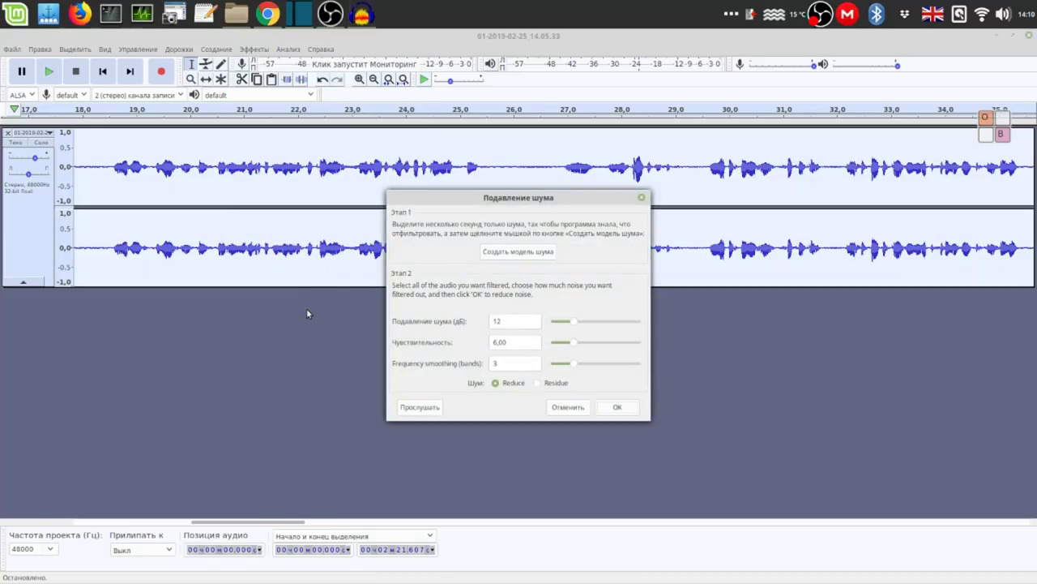
pyautogui.click(615, 409)
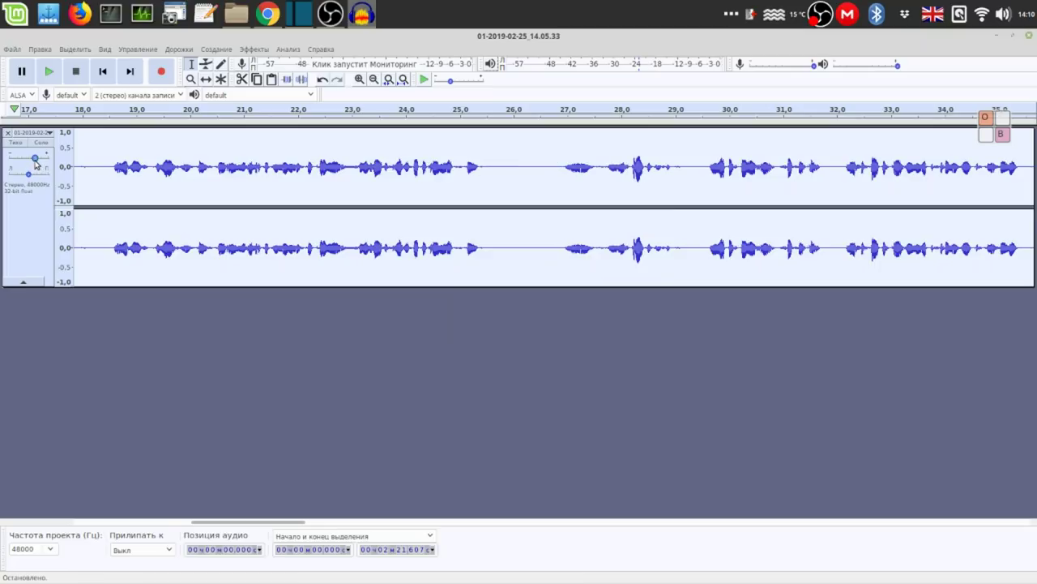
# - Play the cleaned track from the start, try a higher track gain, lower it again and stop playback
pyautogui.click(50, 72)
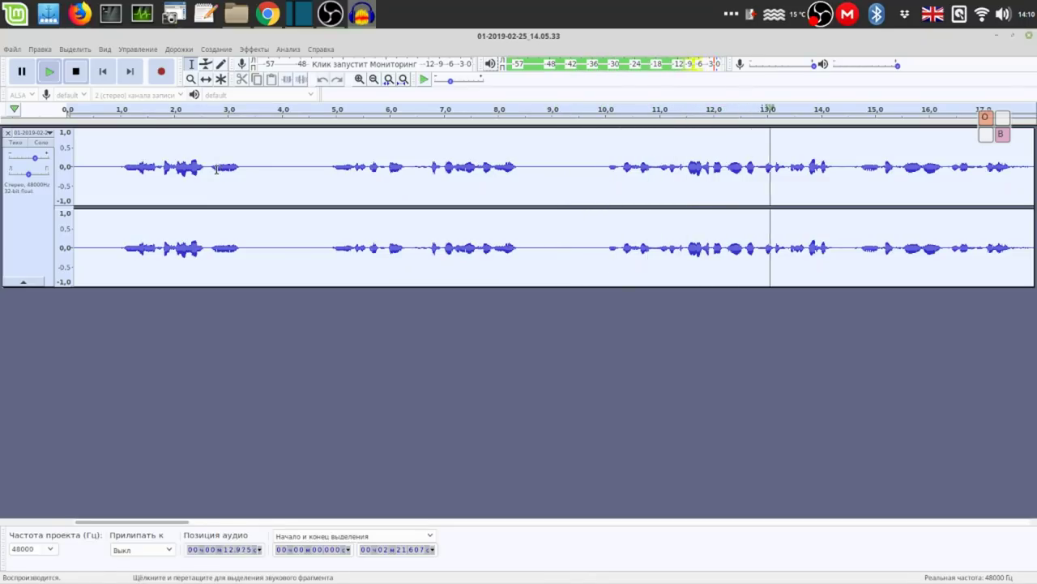
pyautogui.click(76, 72)
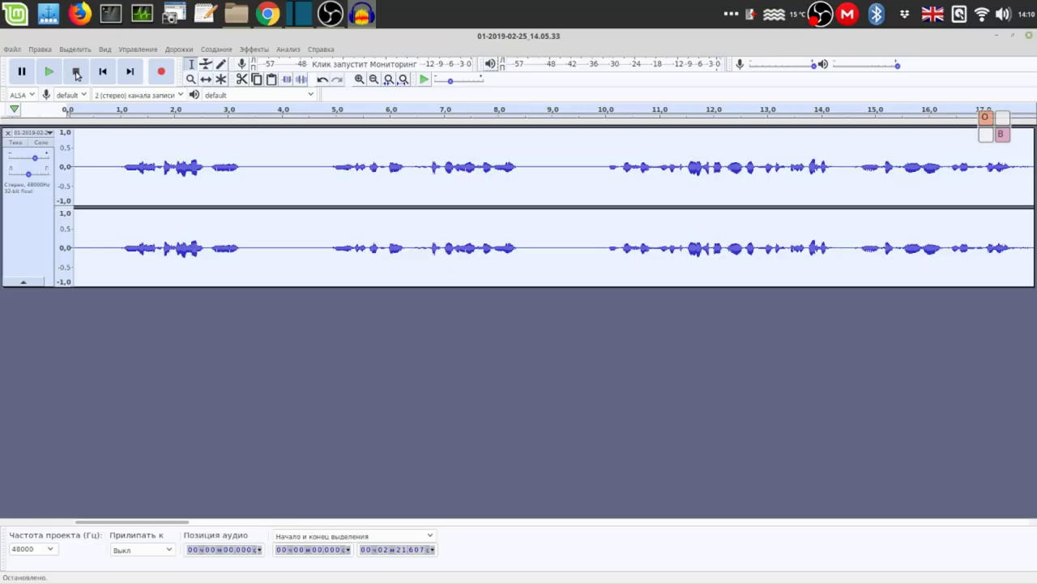
pyautogui.moveTo(36, 158); pyautogui.dragTo(41, 159)
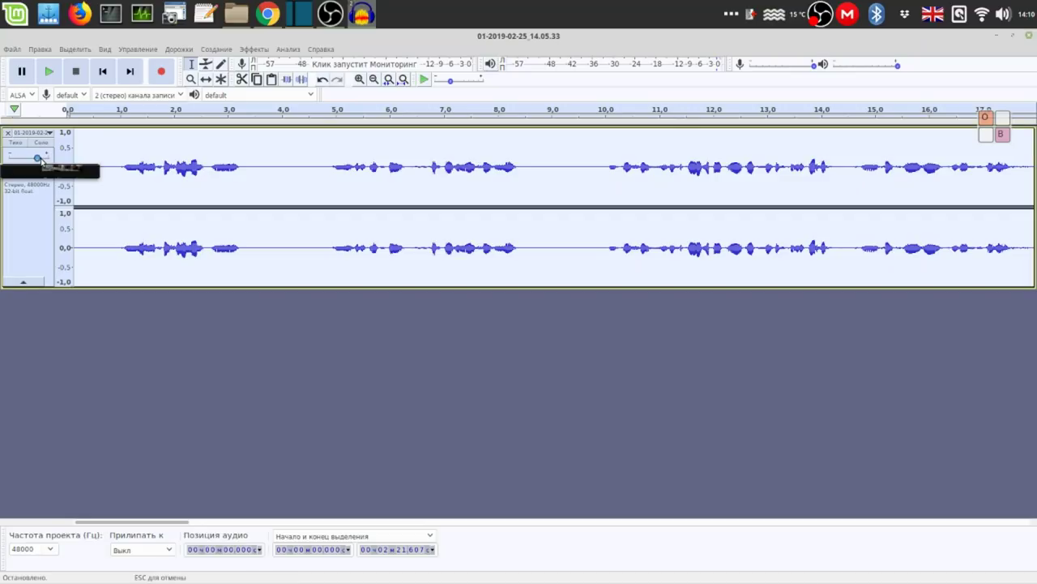
pyautogui.click(49, 72)
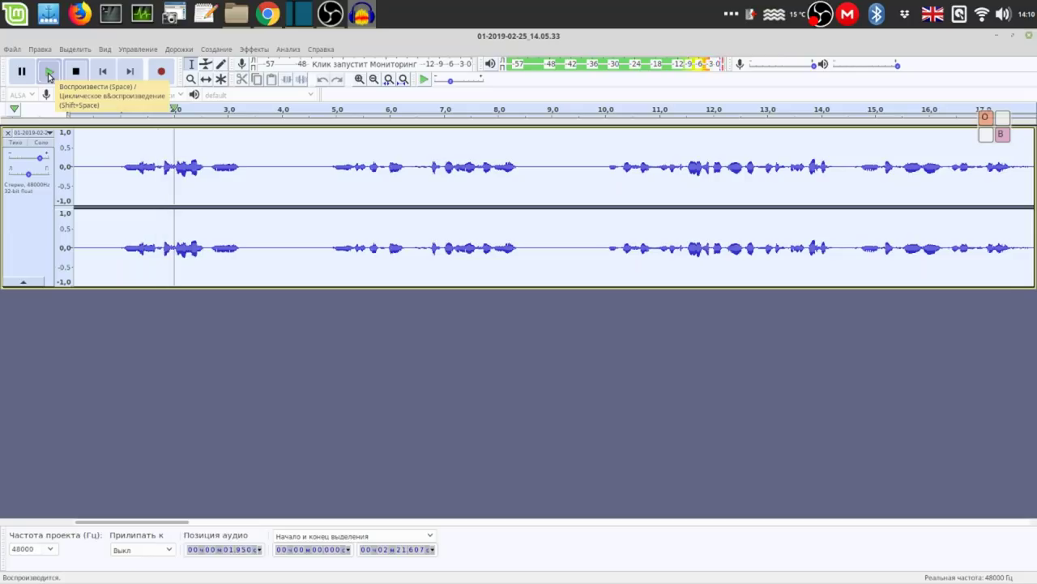
pyautogui.moveTo(39, 158); pyautogui.dragTo(34, 159)
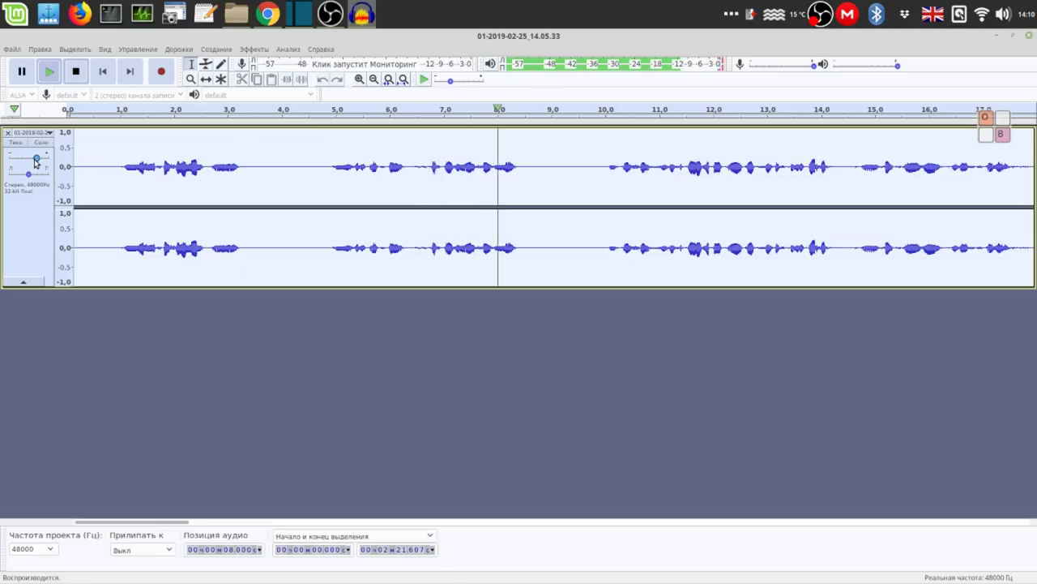
pyautogui.moveTo(35, 159); pyautogui.dragTo(35, 160)
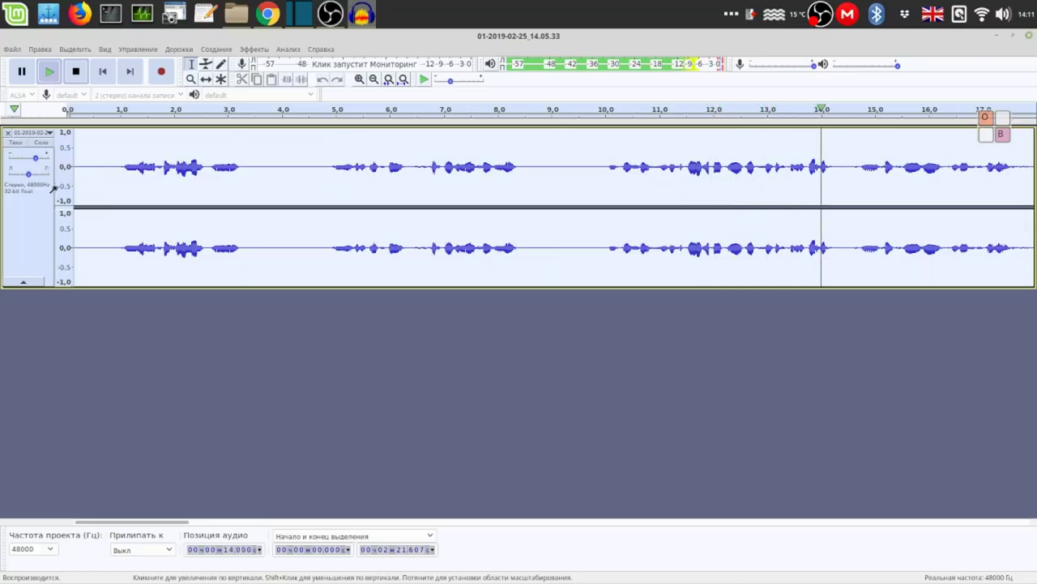
pyautogui.click(75, 72)
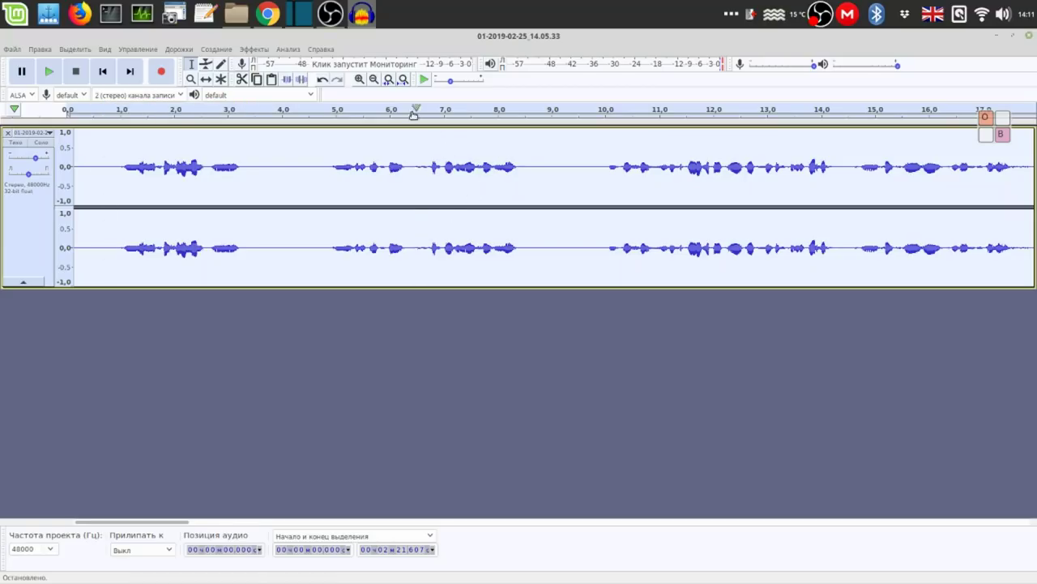
pyautogui.click(373, 79)
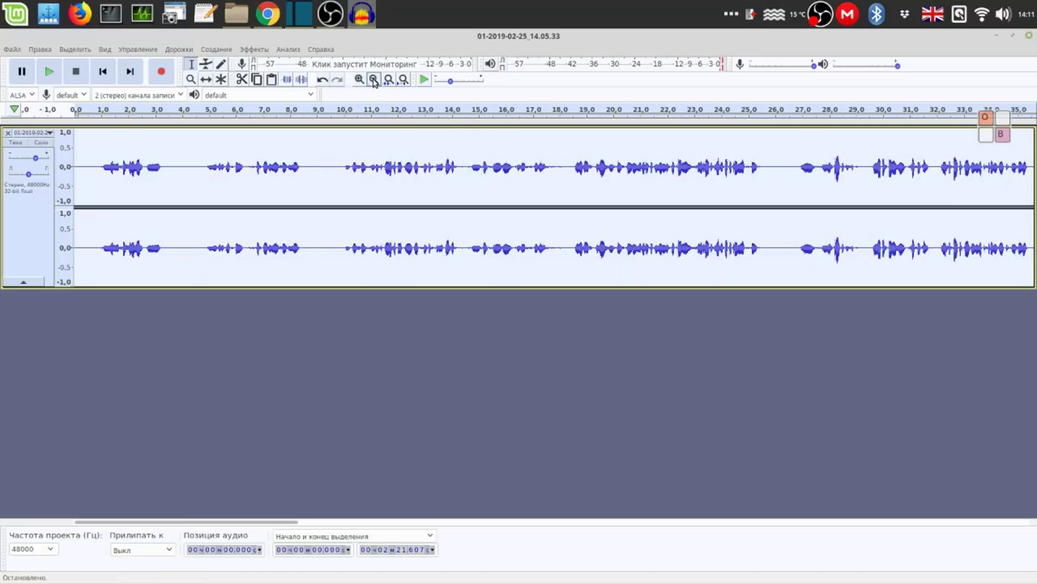
pyautogui.click(373, 79)
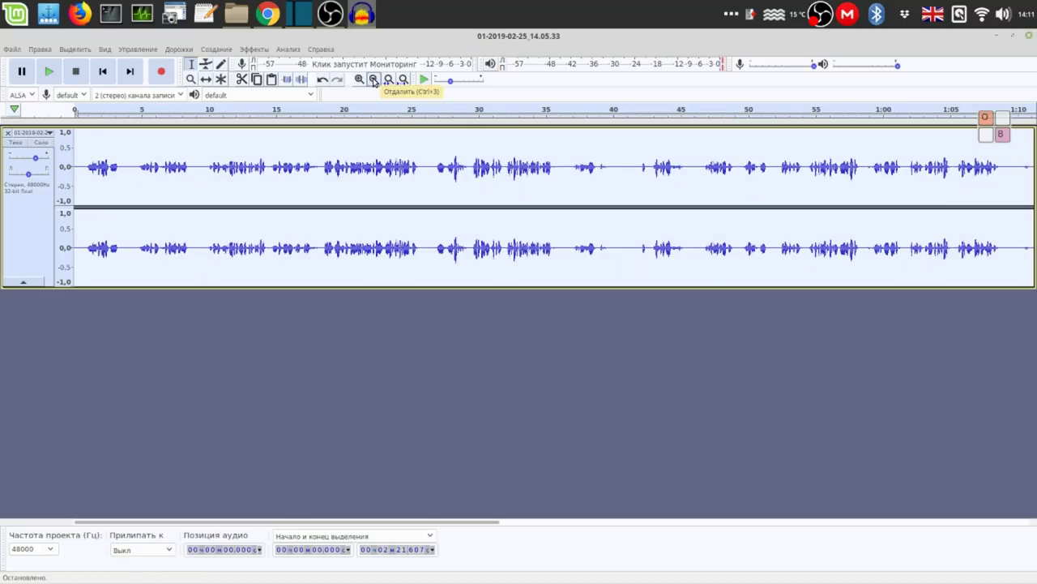
# - Start exporting the whole cleaned track as MP3 and choose the Видео folder as the destination
pyautogui.click(374, 79)
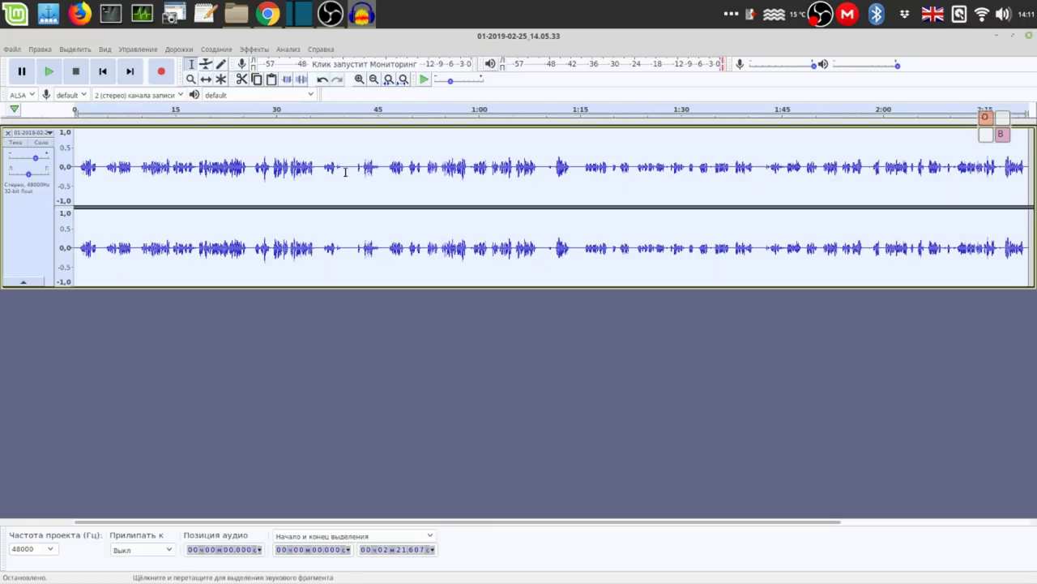
pyautogui.click(12, 50)
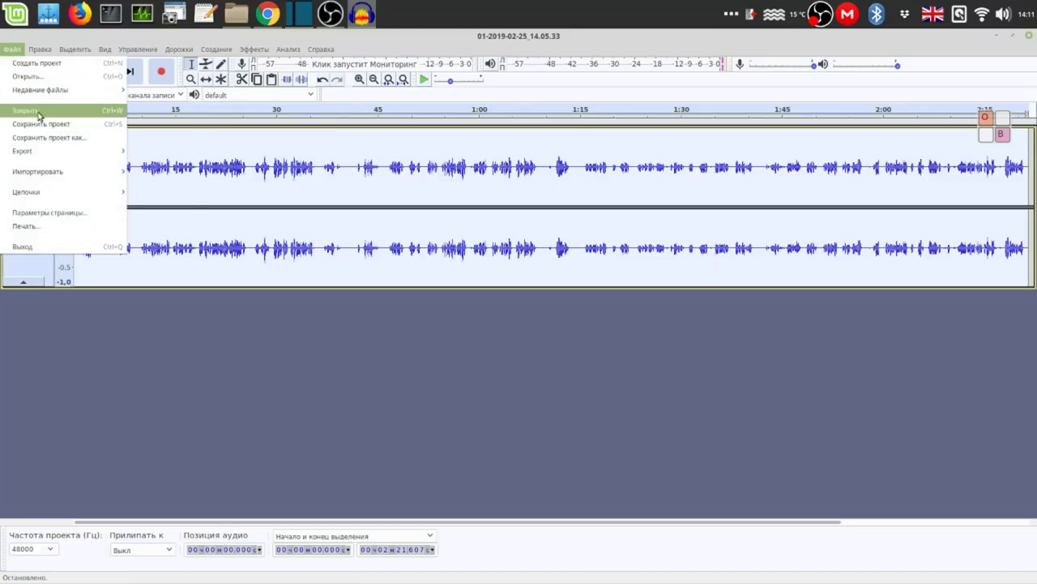
pyautogui.moveTo(58, 177)
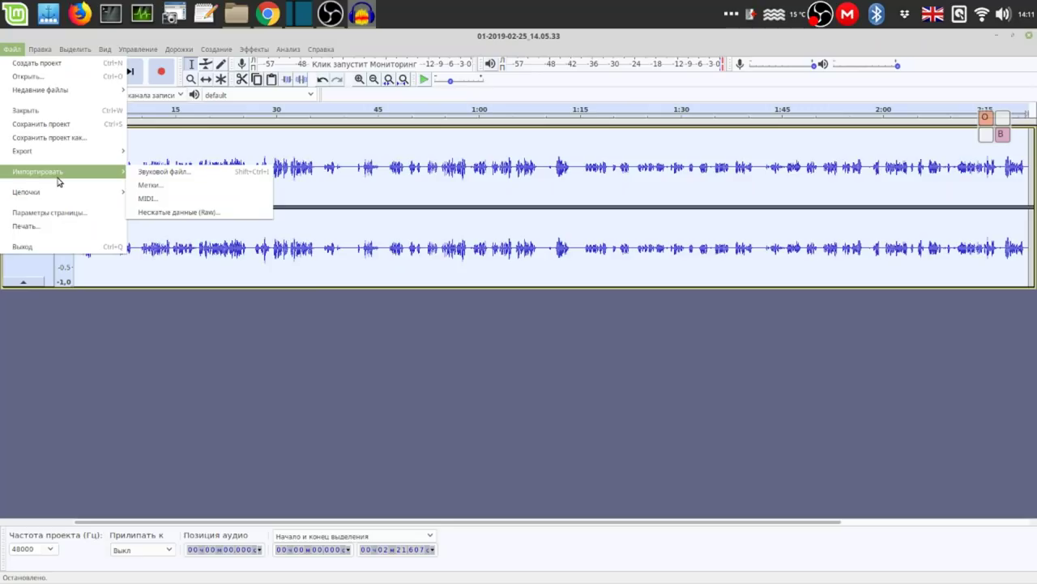
pyautogui.moveTo(53, 154)
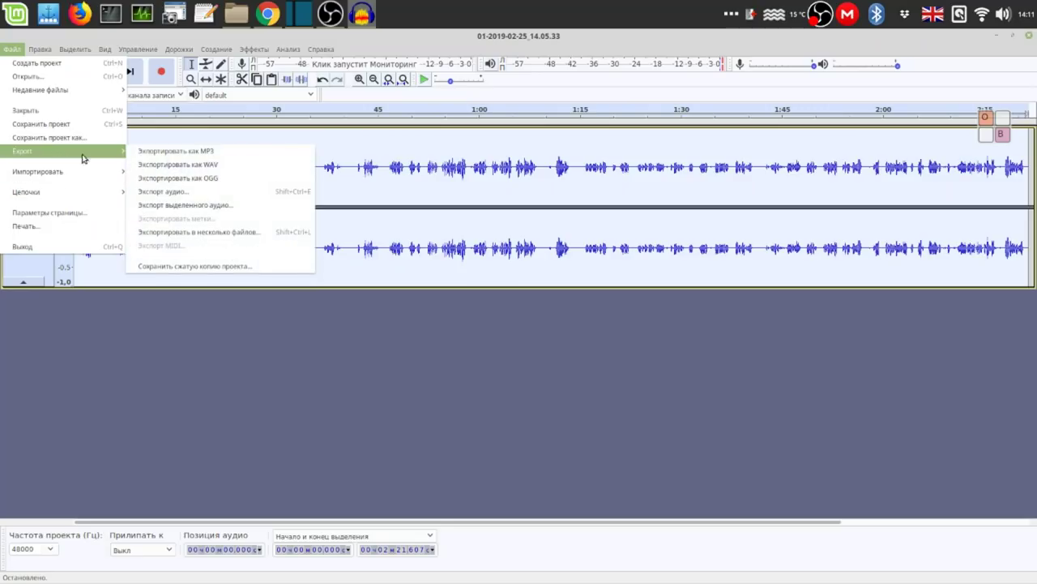
pyautogui.click(210, 151)
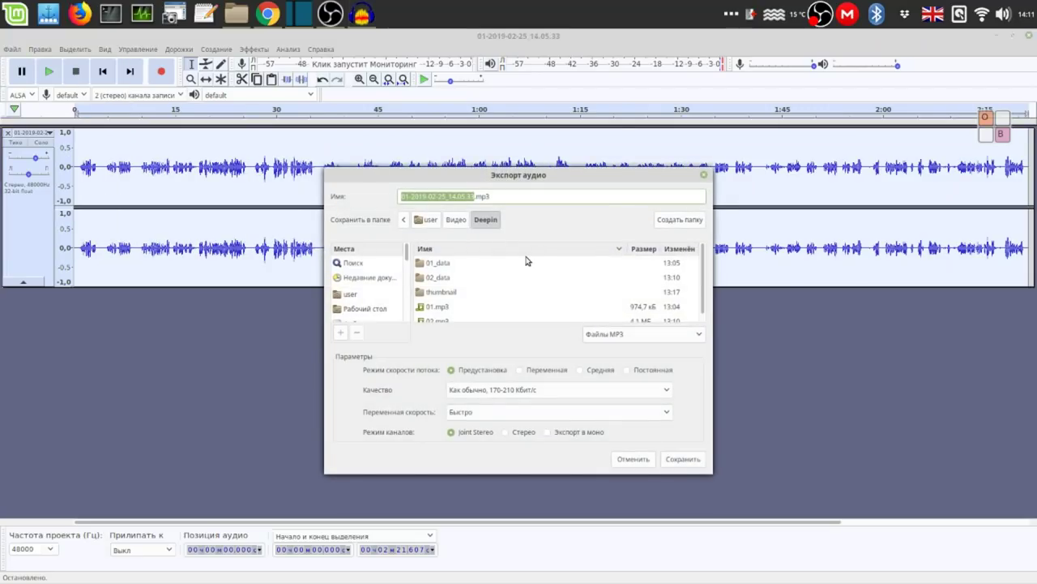
pyautogui.click(456, 223)
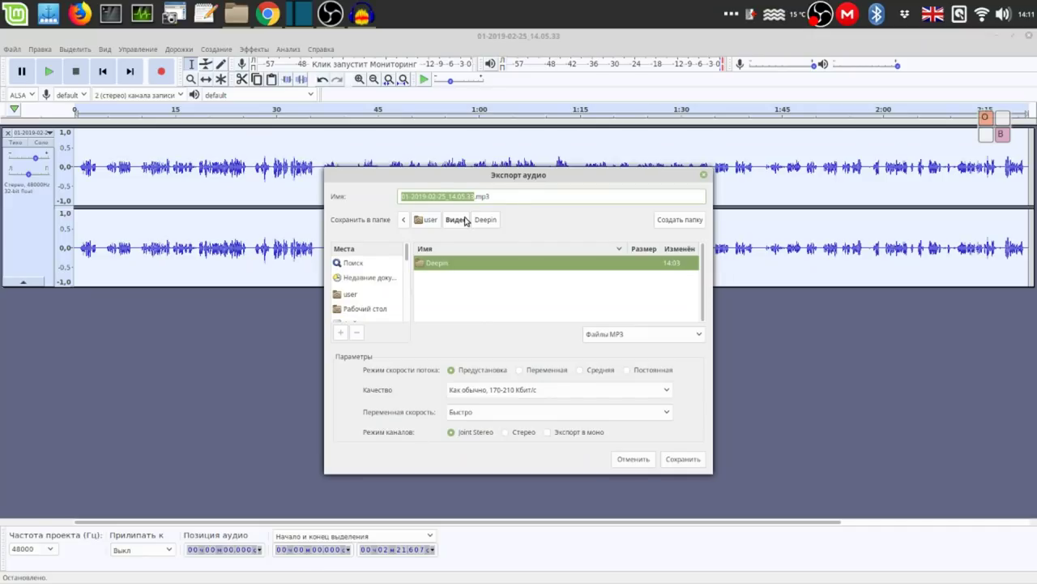
# - Name the MP3 export ssr using the on-screen keyboard, save it and hide the keyboard
pyautogui.click(997, 132)
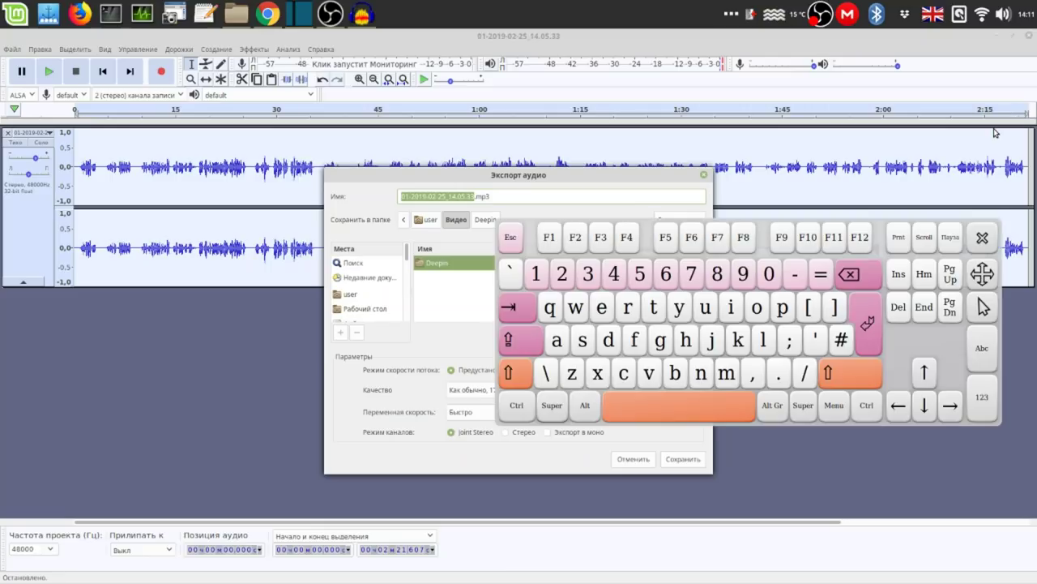
pyautogui.click(470, 199)
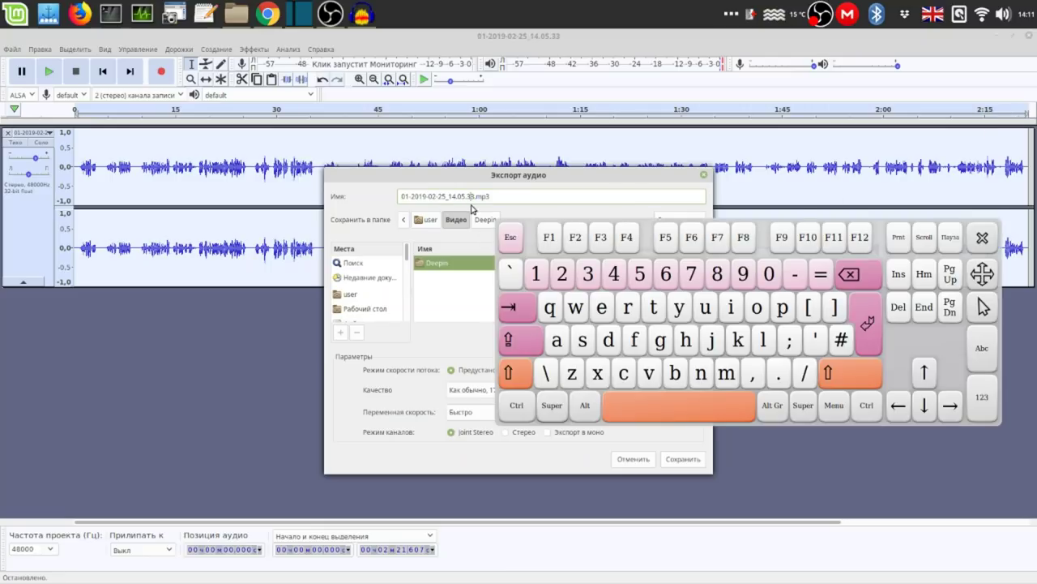
pyautogui.moveTo(474, 197); pyautogui.dragTo(389, 200)
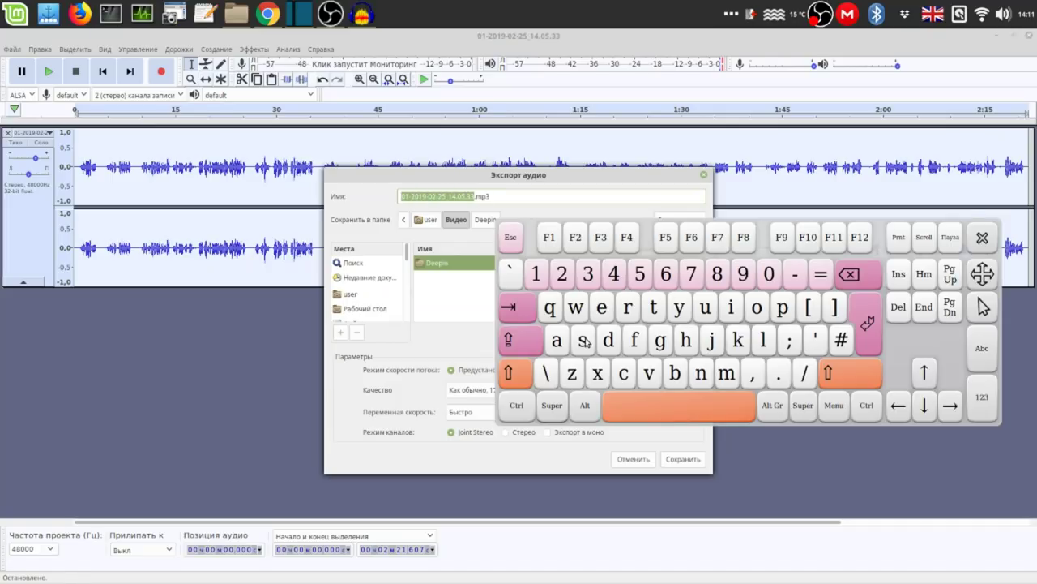
pyautogui.click(587, 342)
pyautogui.click(587, 342)
pyautogui.click(628, 314)
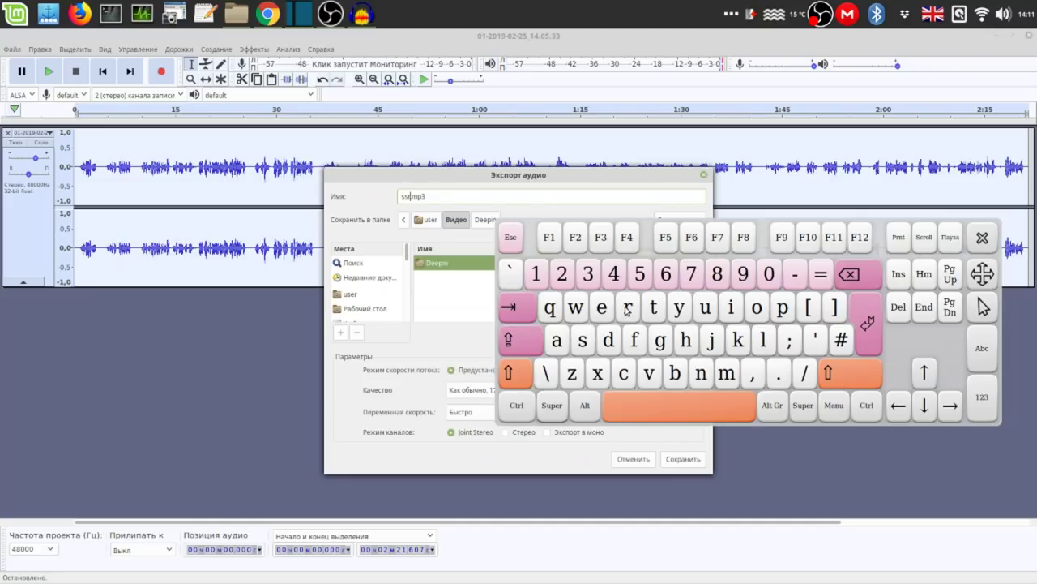
pyautogui.click(874, 326)
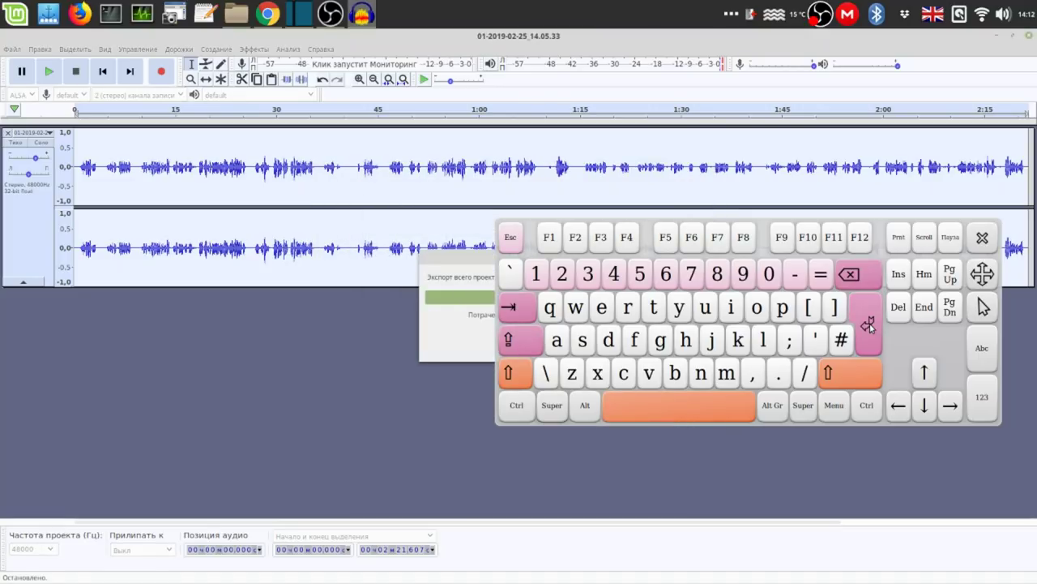
pyautogui.click(982, 237)
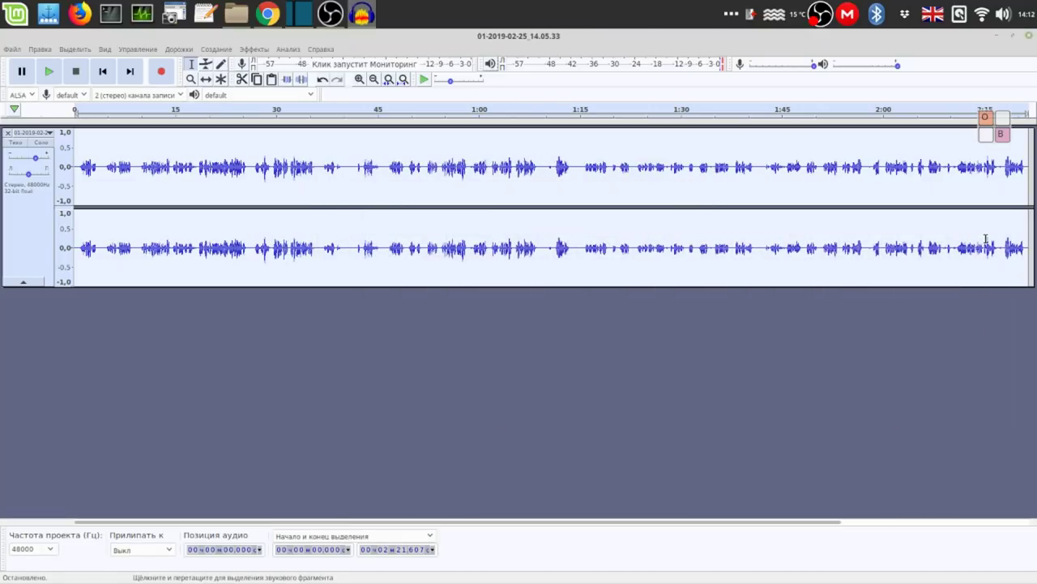
# - Check for ssr.mp3 in the Видео folder in the file manager, and close Audacity without saving the project
pyautogui.click(240, 15)
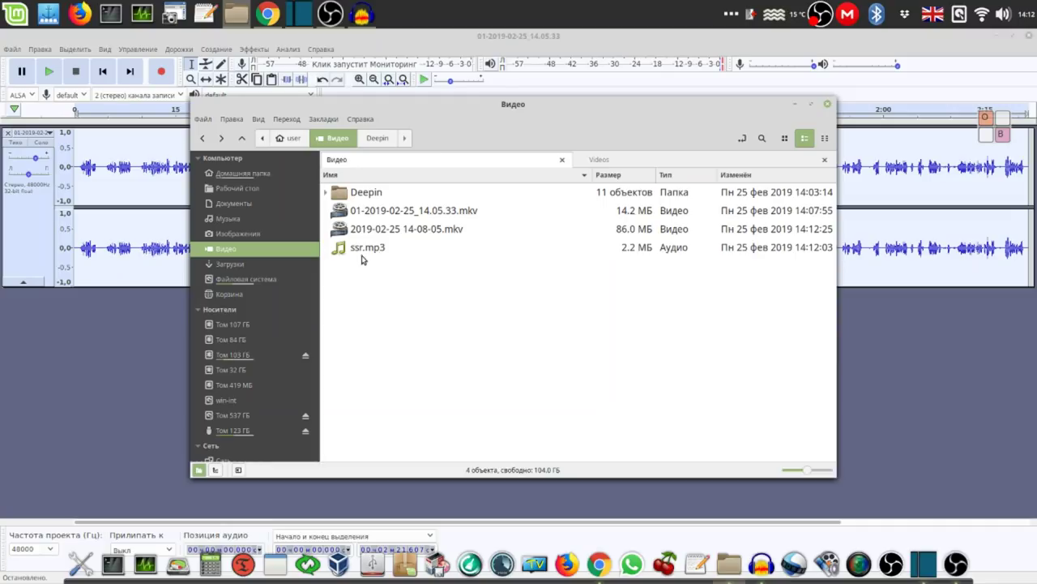
pyautogui.click(796, 105)
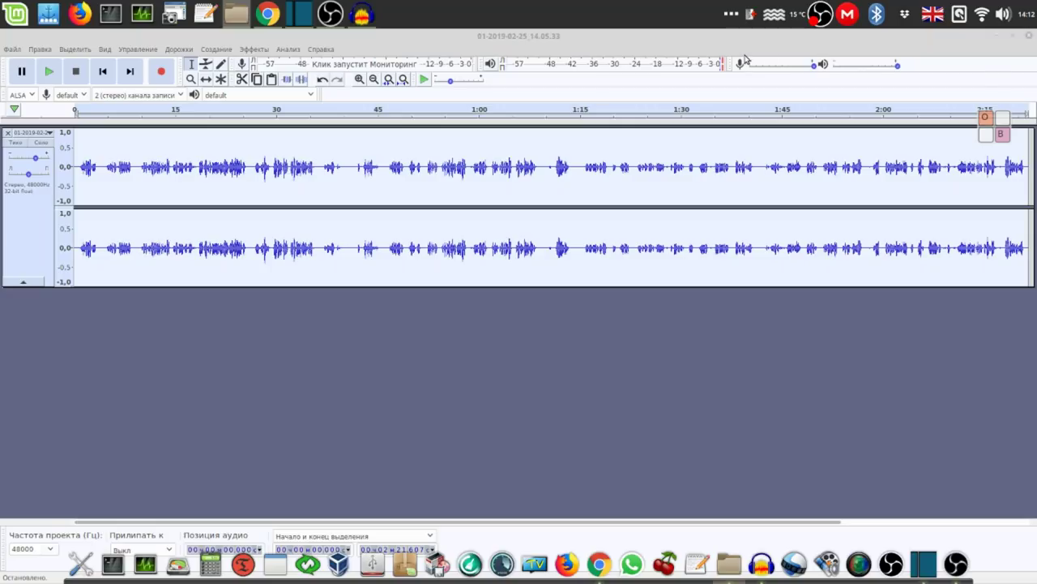
pyautogui.click(1030, 38)
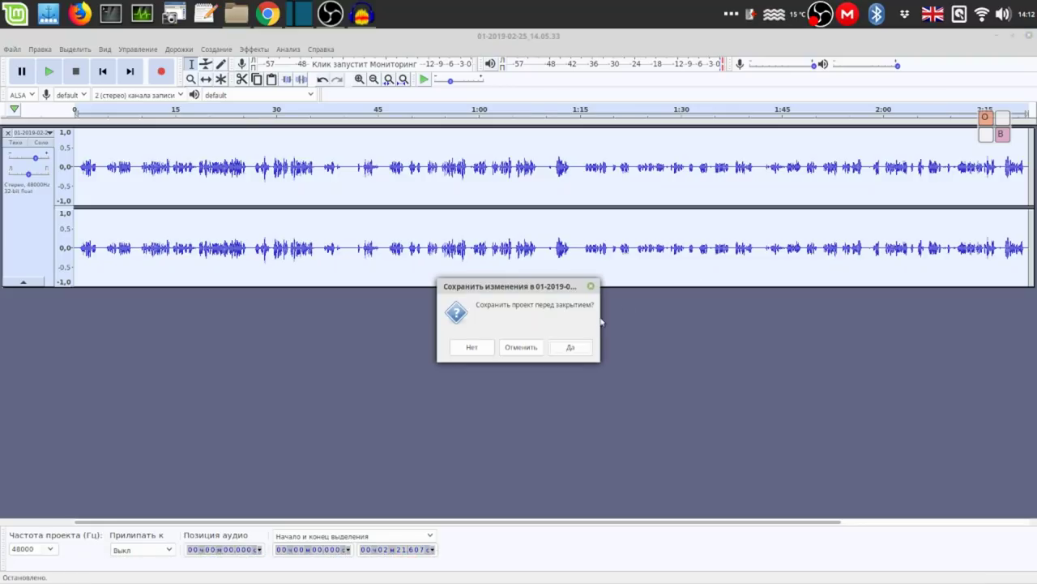
pyautogui.click(470, 350)
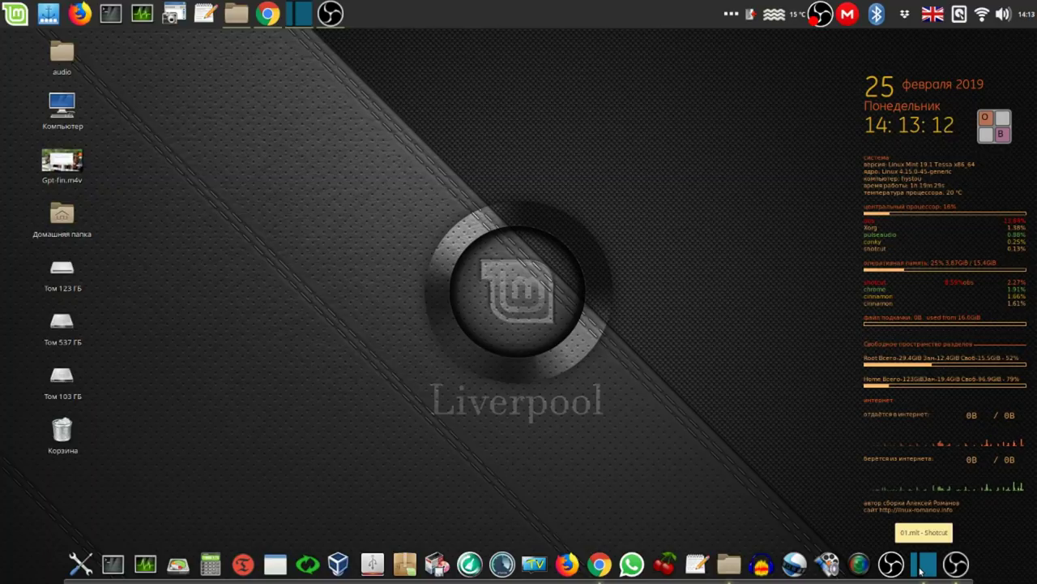
# - Switch to the 01.mlt project in Shotcut and bring up OBS Studio's recording commands
pyautogui.click(922, 564)
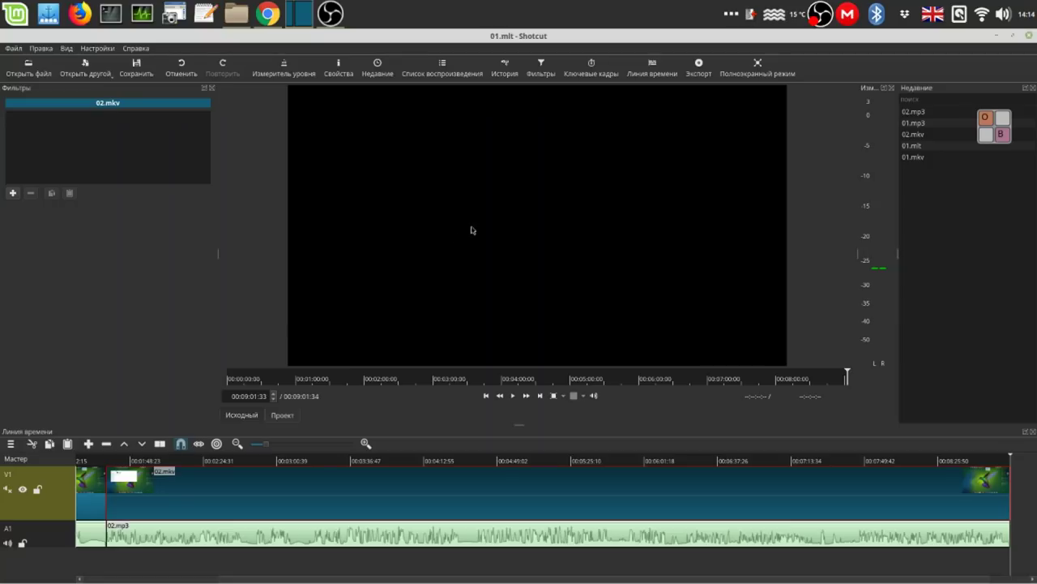
pyautogui.click(822, 16)
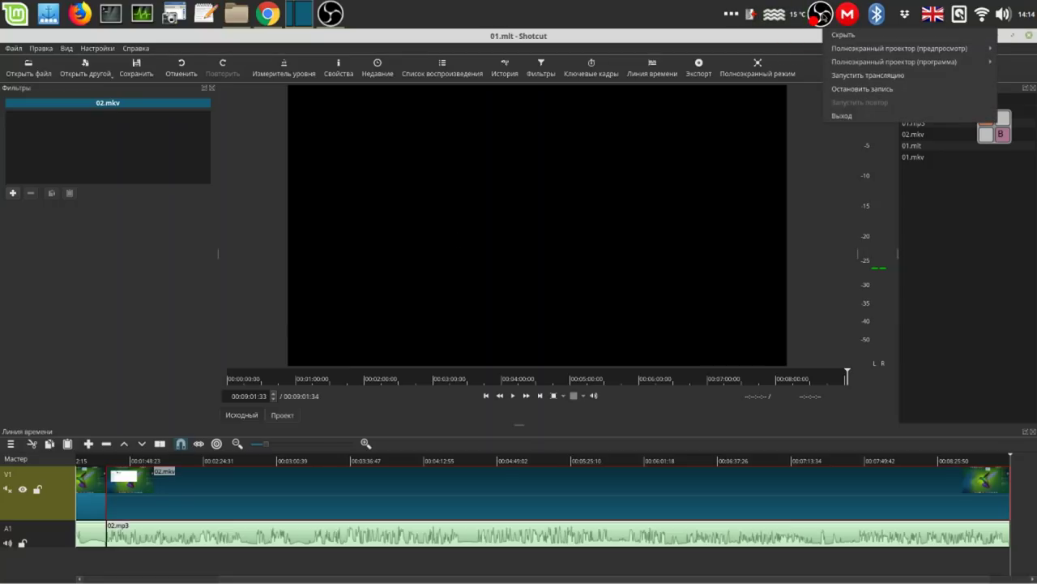
pyautogui.moveTo(856, 64)
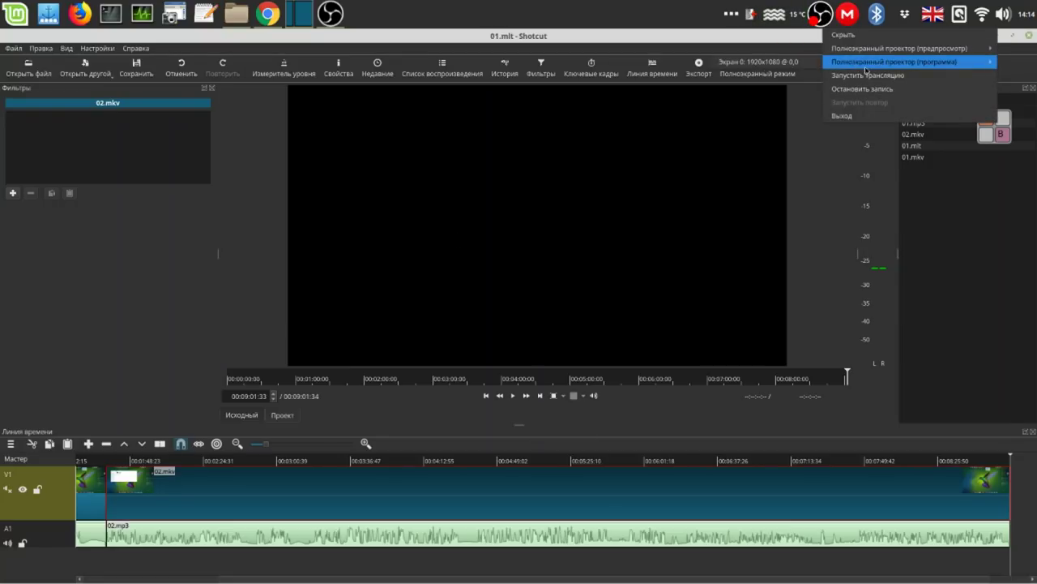